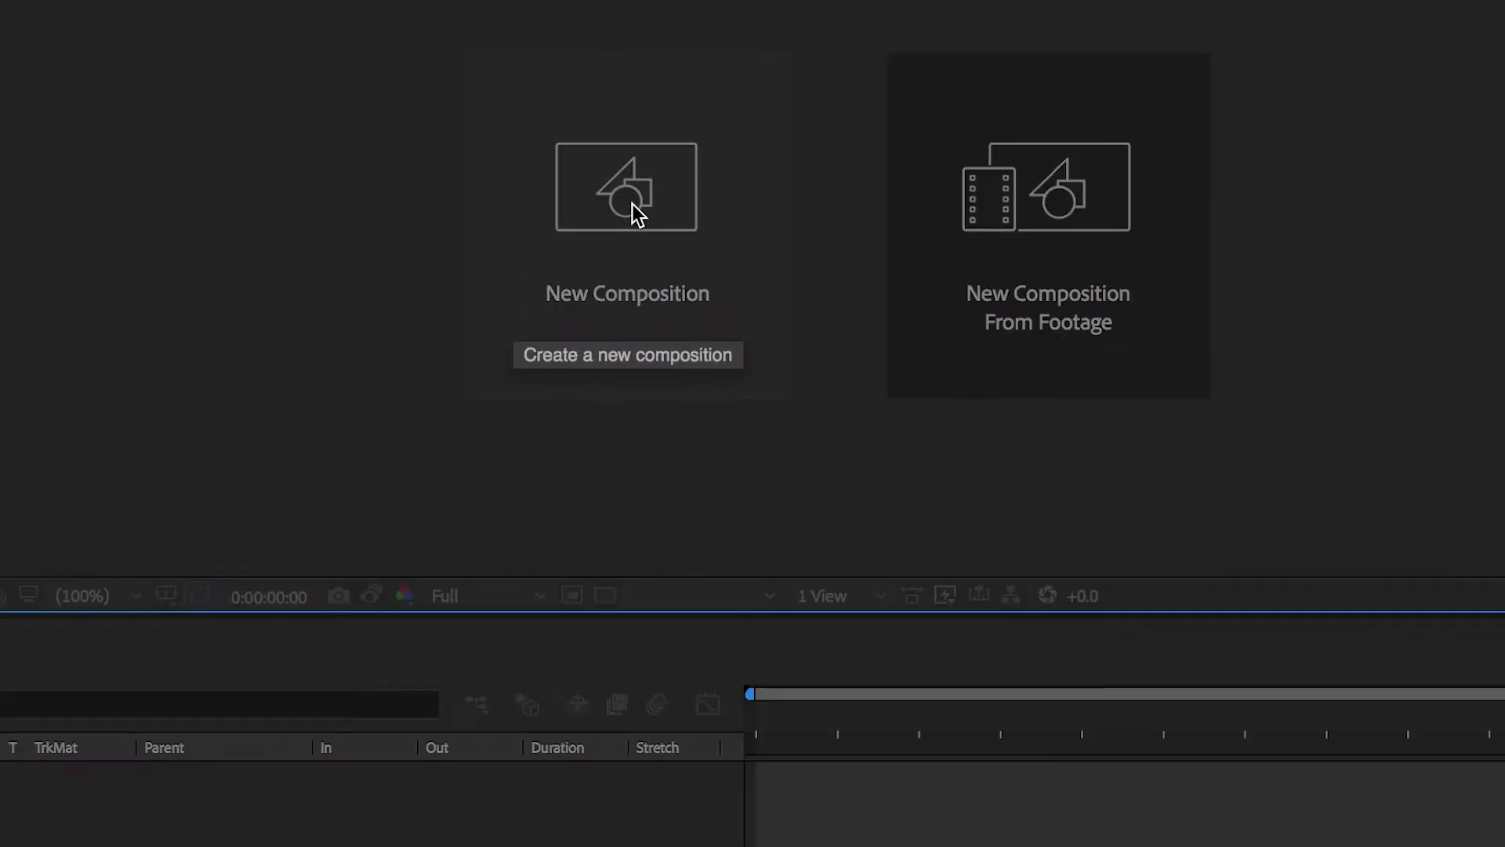
Step: Create a new composition named WalkBy at 1920×1080 and 23.976 fps
left_click(632, 206)
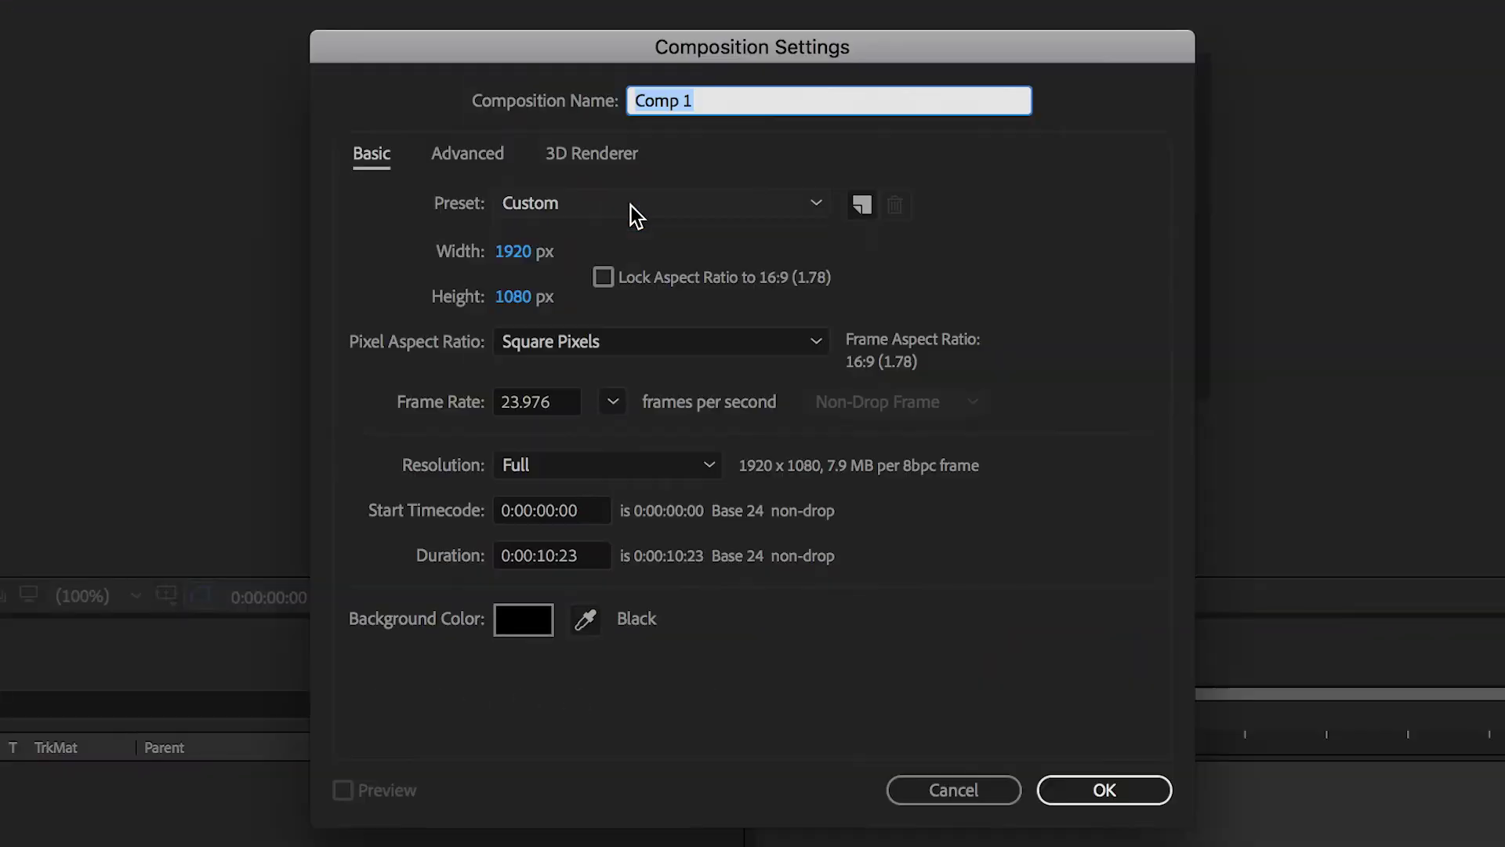
type("WalkBy")
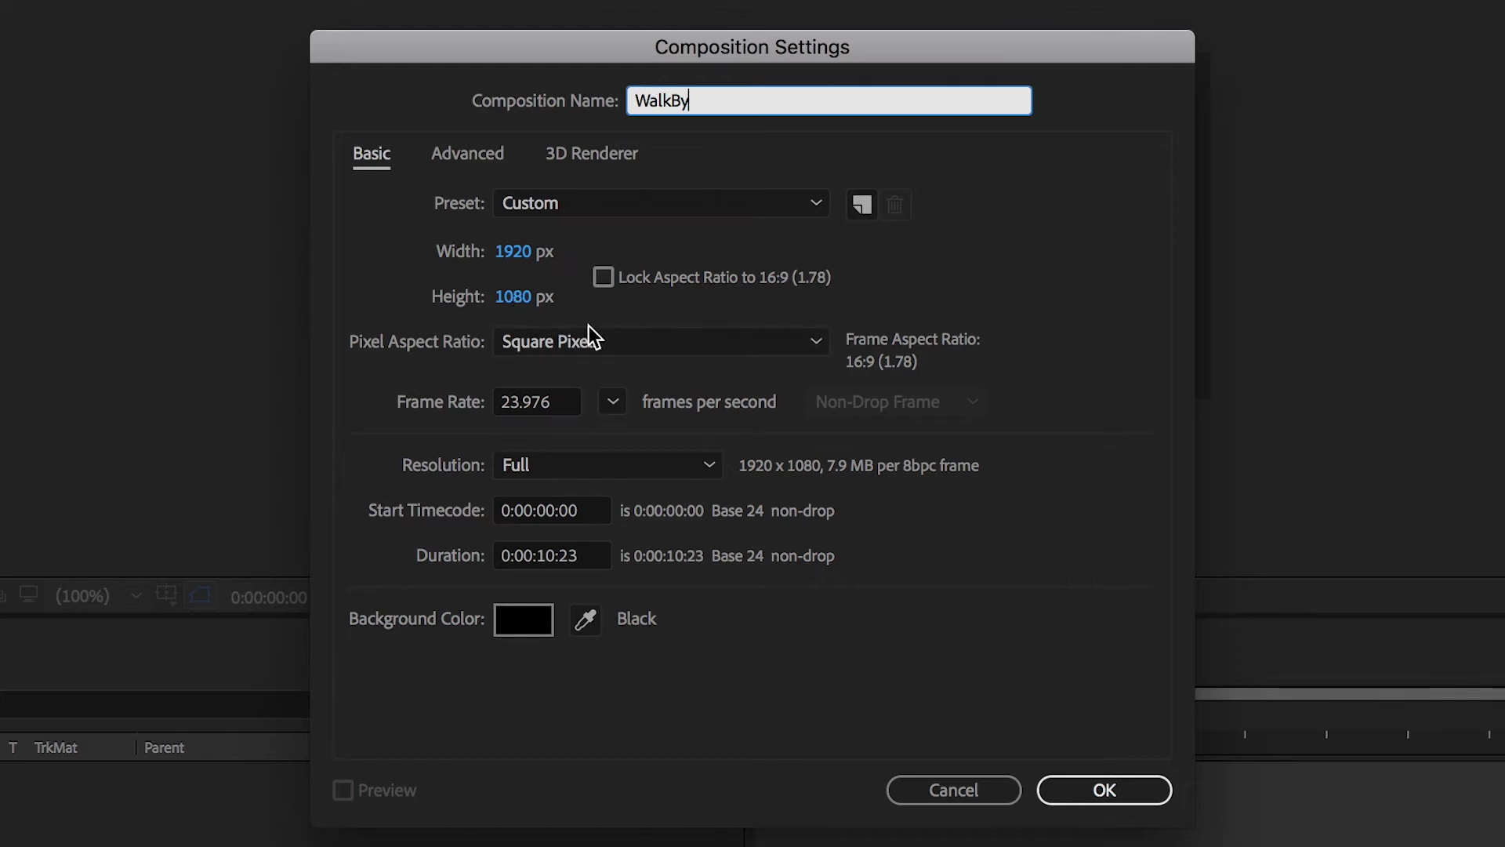
left_click(506, 411)
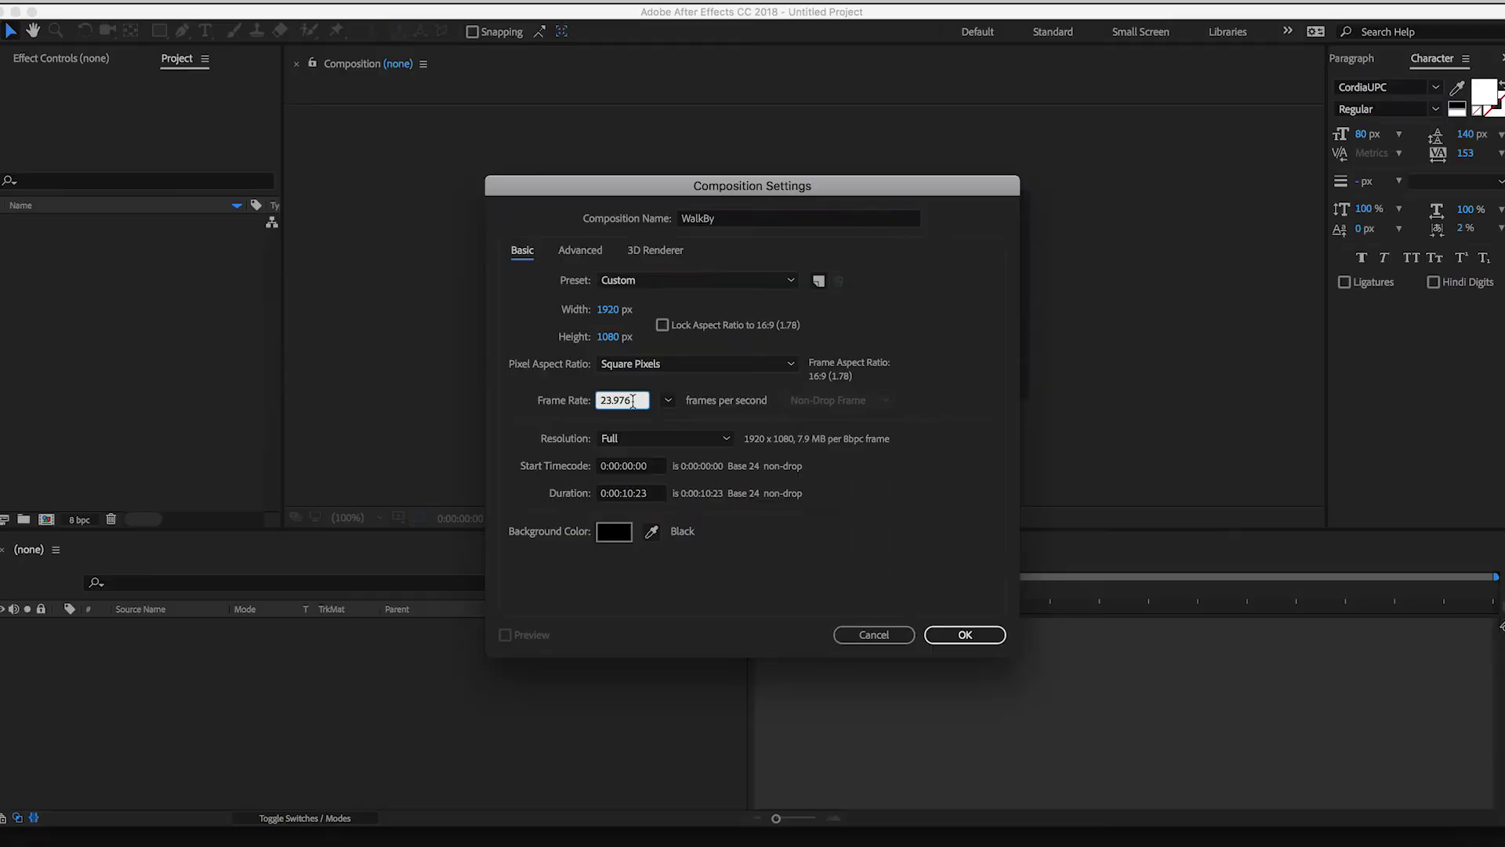
left_click(949, 634)
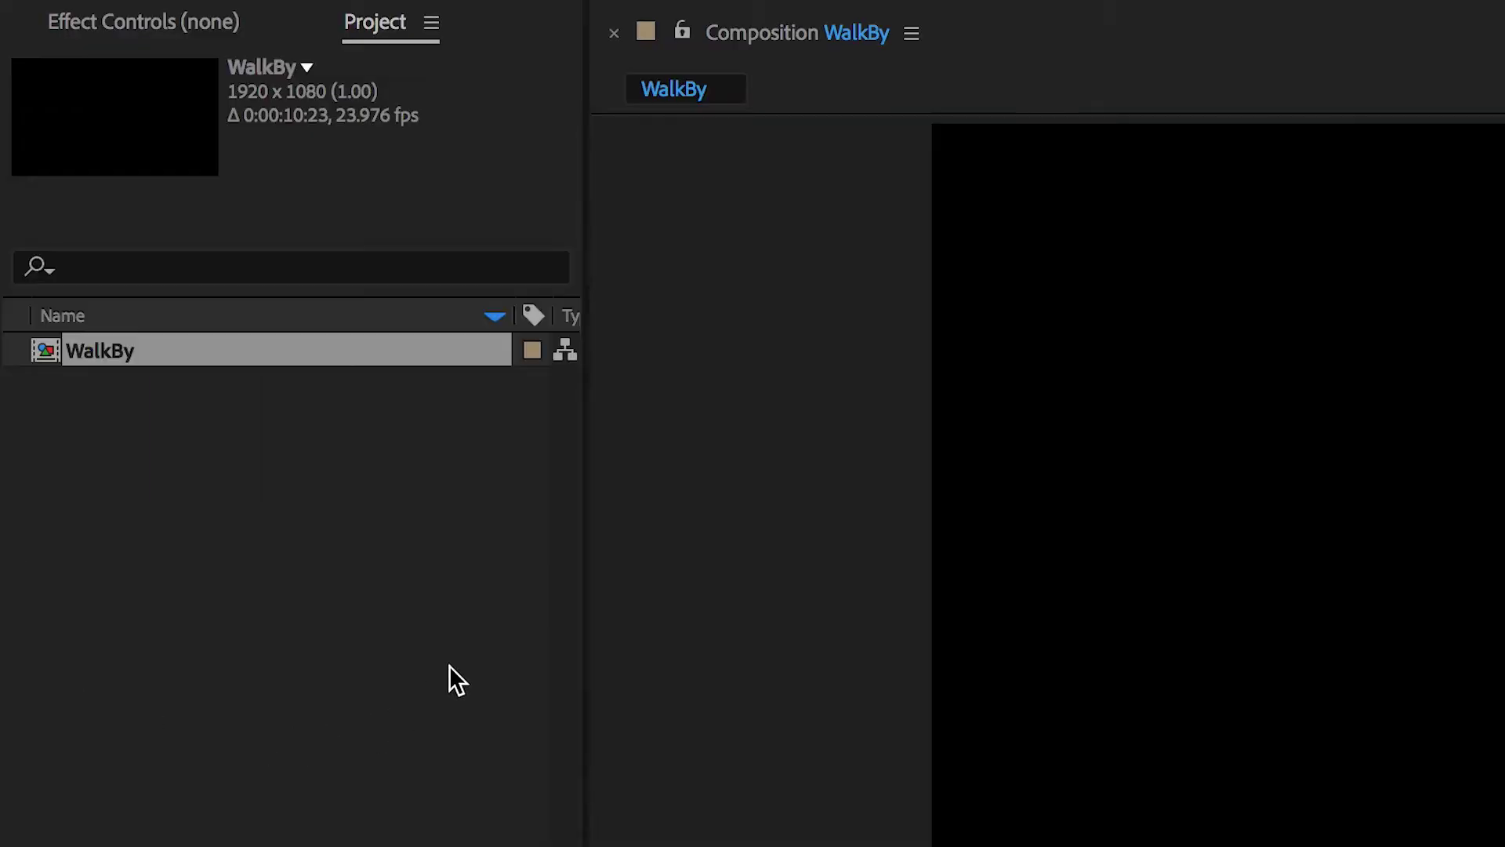
Step: Import 125_9032 and 125_8977 into WalkBy at 50% scale, with 125_8977 on top and trimmed
right_click(357, 625)
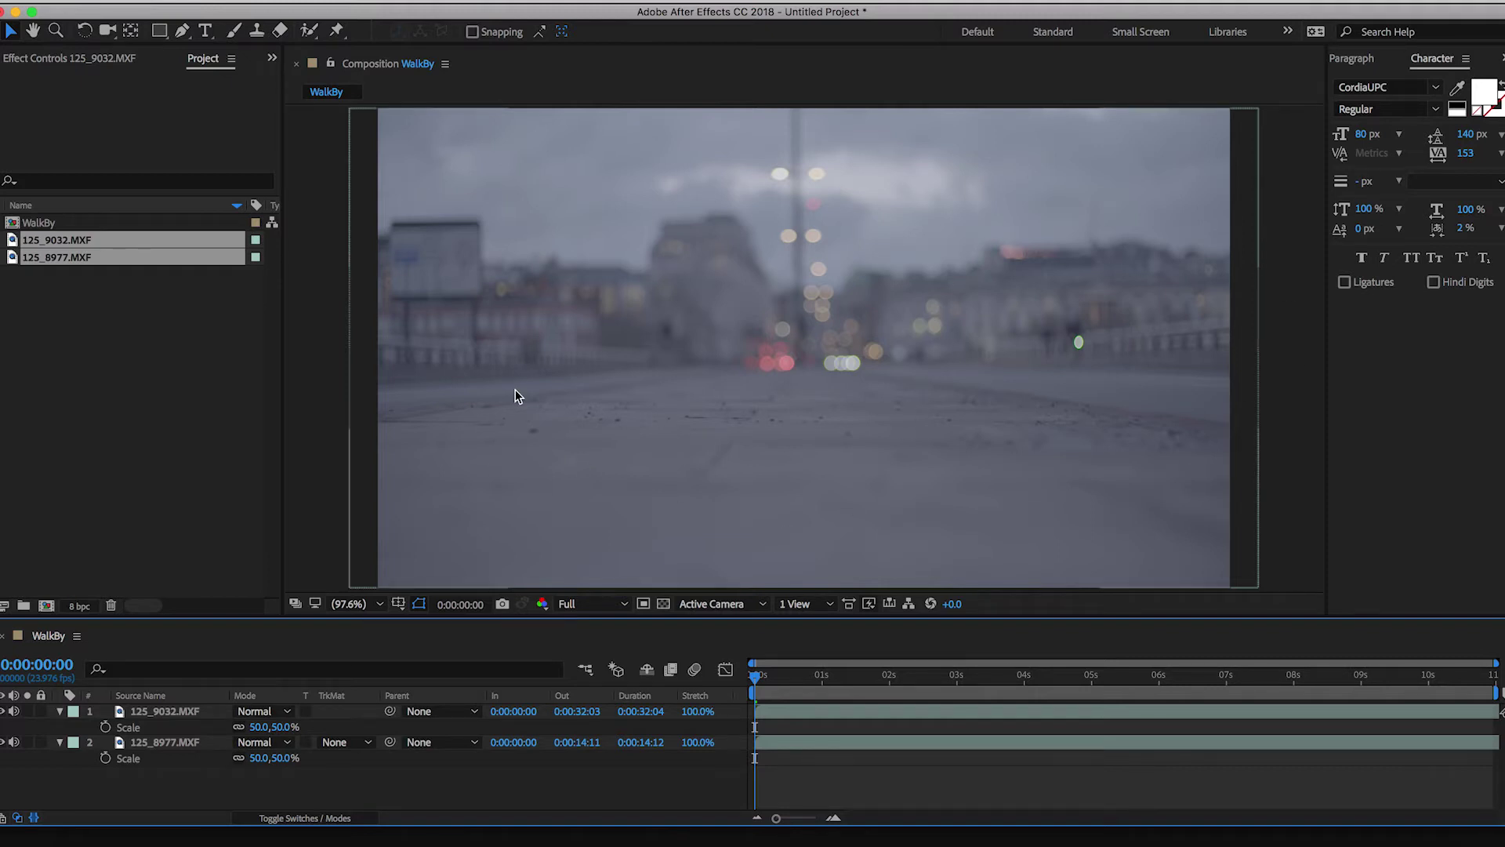
left_click(808, 714)
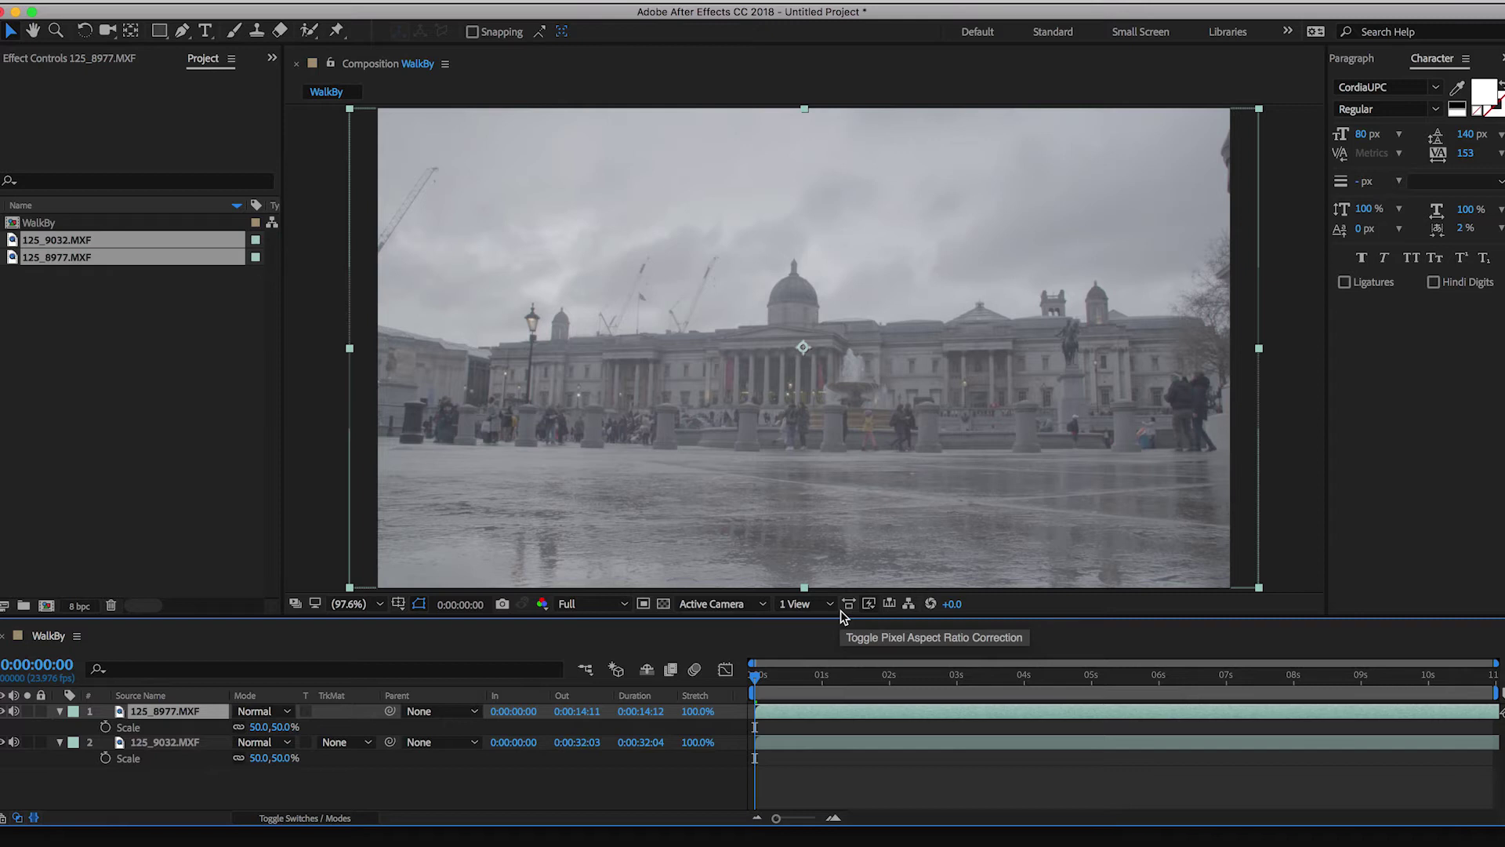
Step: Select layer 125_8977 and move the playhead to where the foot enters
left_click(833, 728)
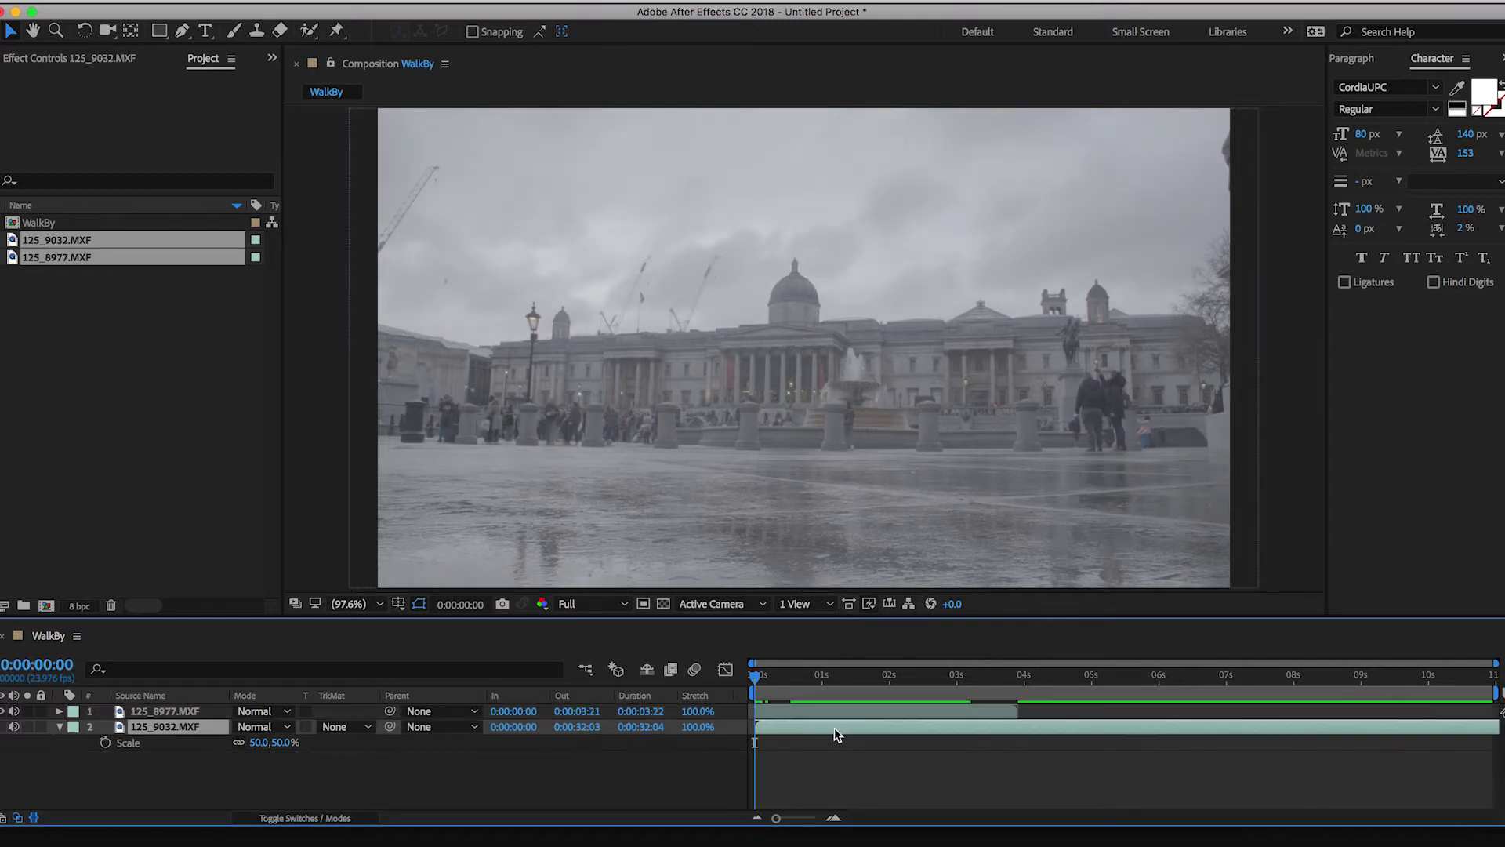
left_click(854, 712)
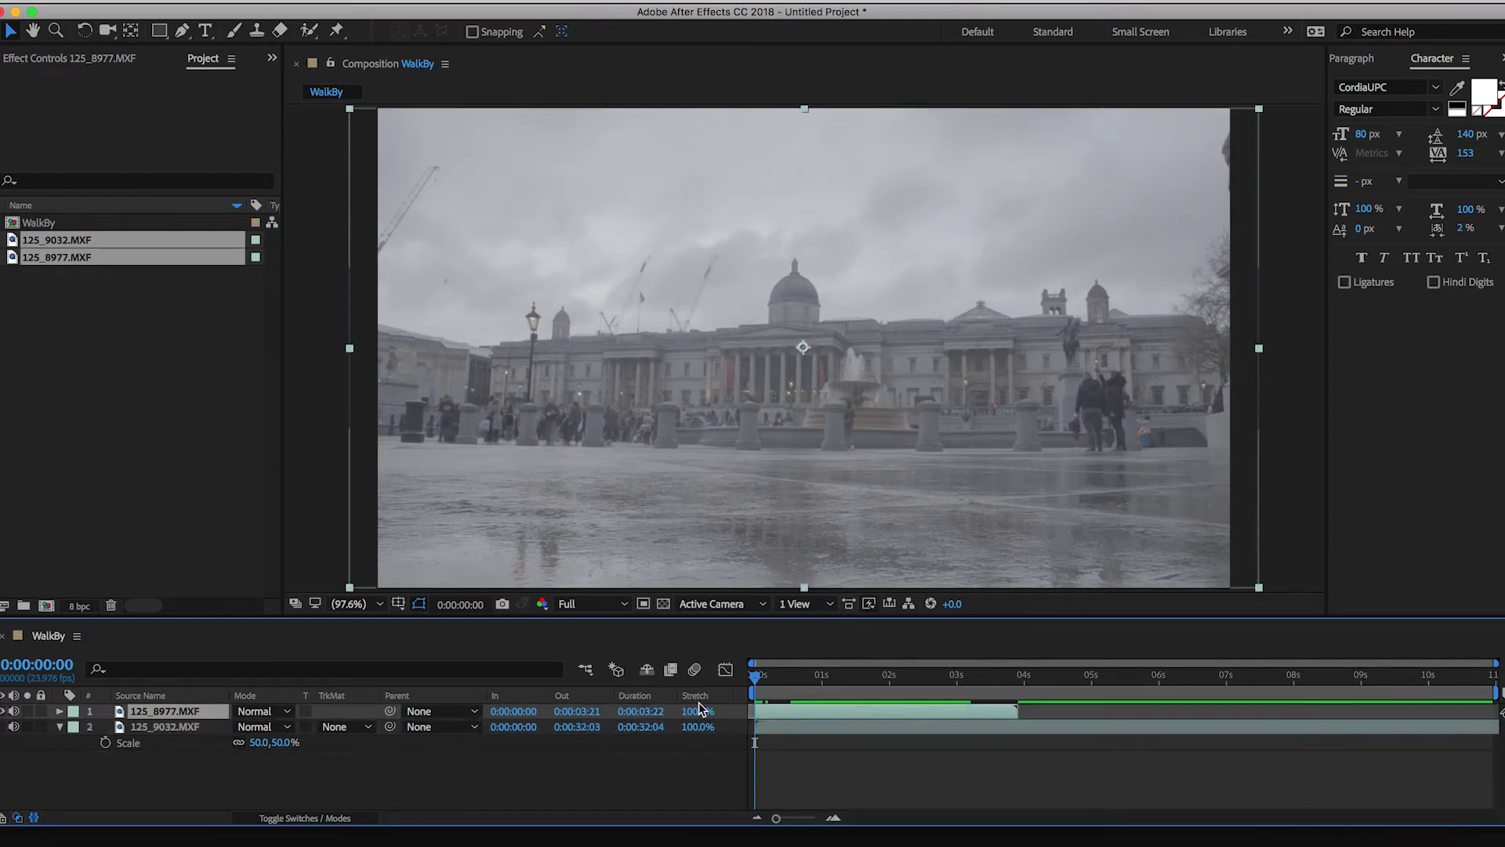
left_click(778, 675)
left_click_drag(777, 678, 837, 686)
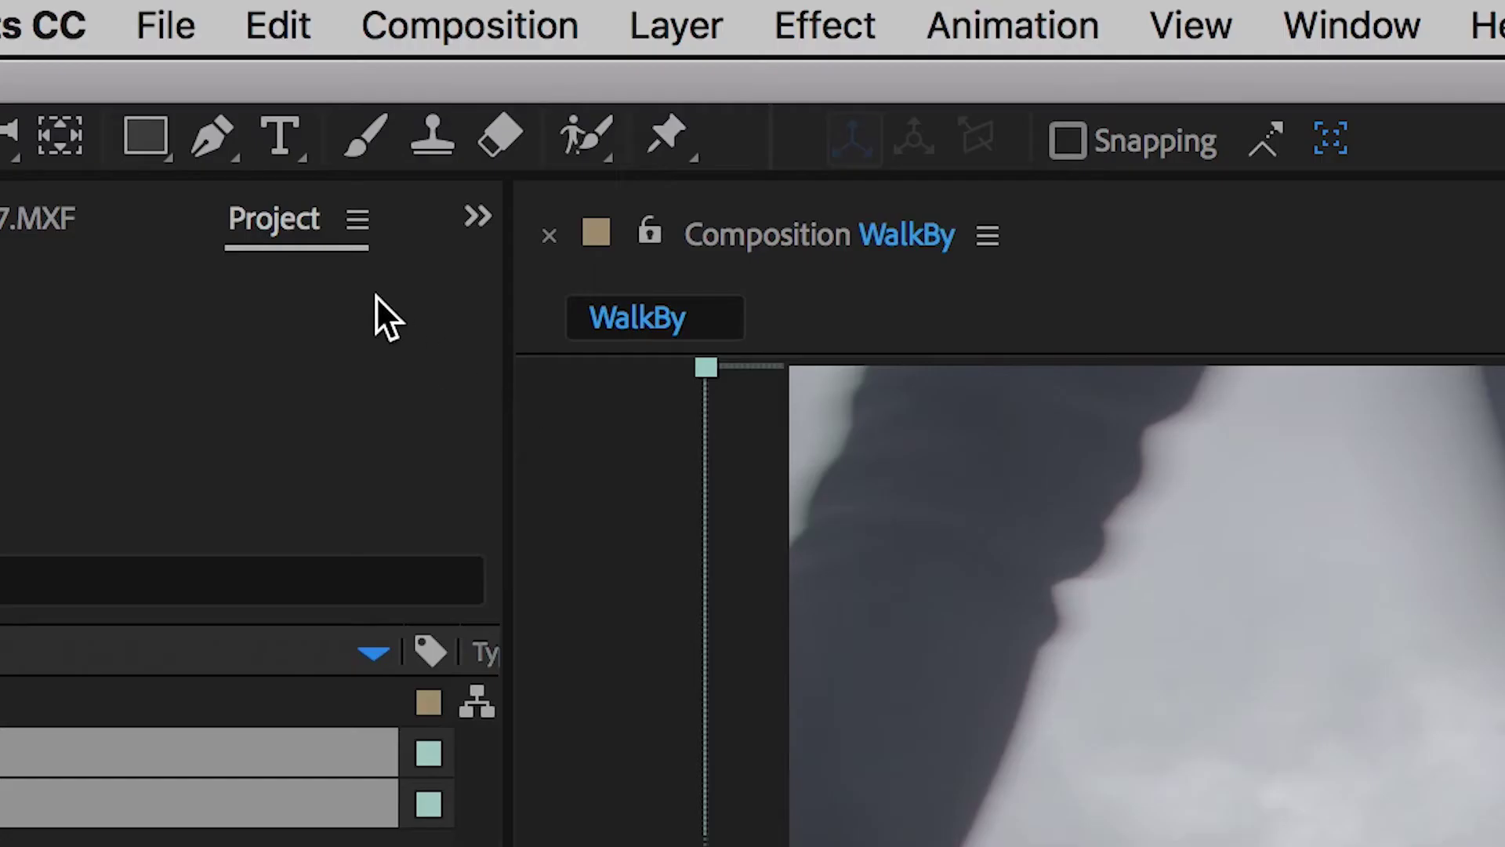
Step: Draw a closed three-point pen mask in the top-left corner of the clip
left_click(218, 148)
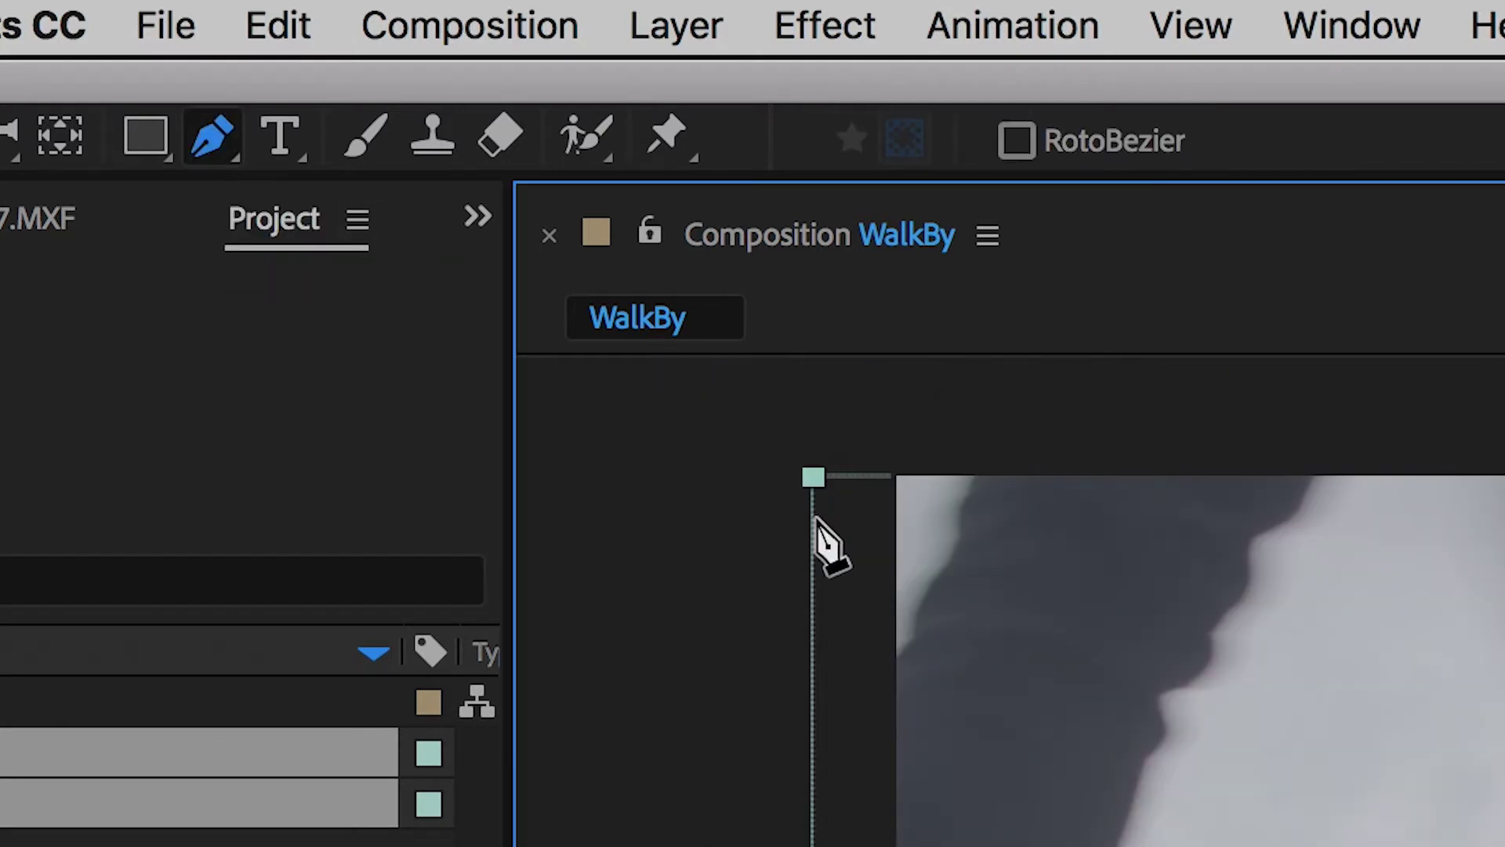
left_click(840, 420)
left_click(854, 696)
left_click(1016, 440)
left_click(840, 420)
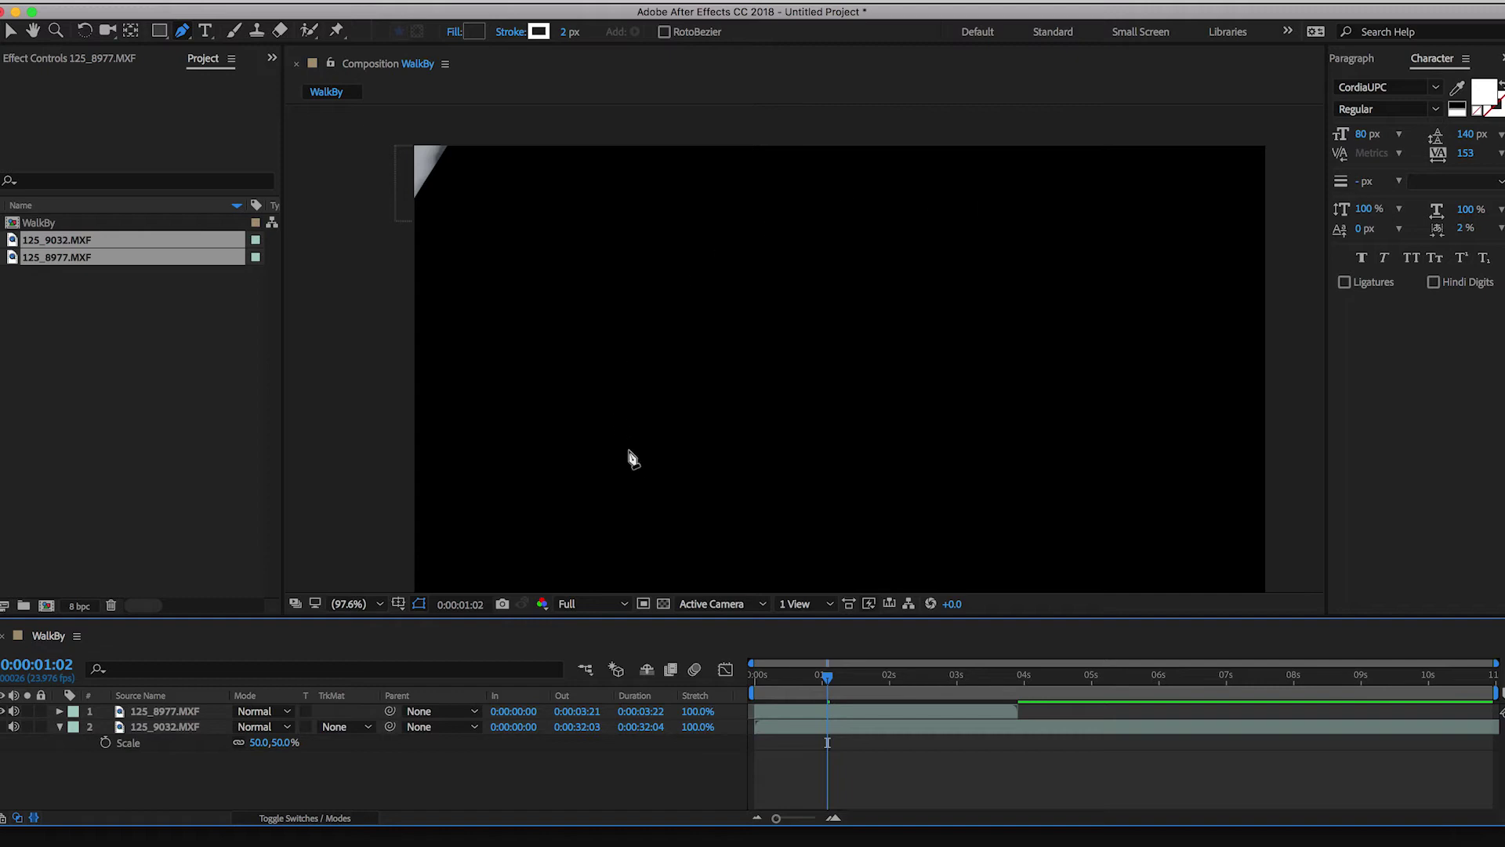
Step: Duplicate 125_8977, delete Mask 1 from the lower copy, and lock that copy
left_click(180, 716)
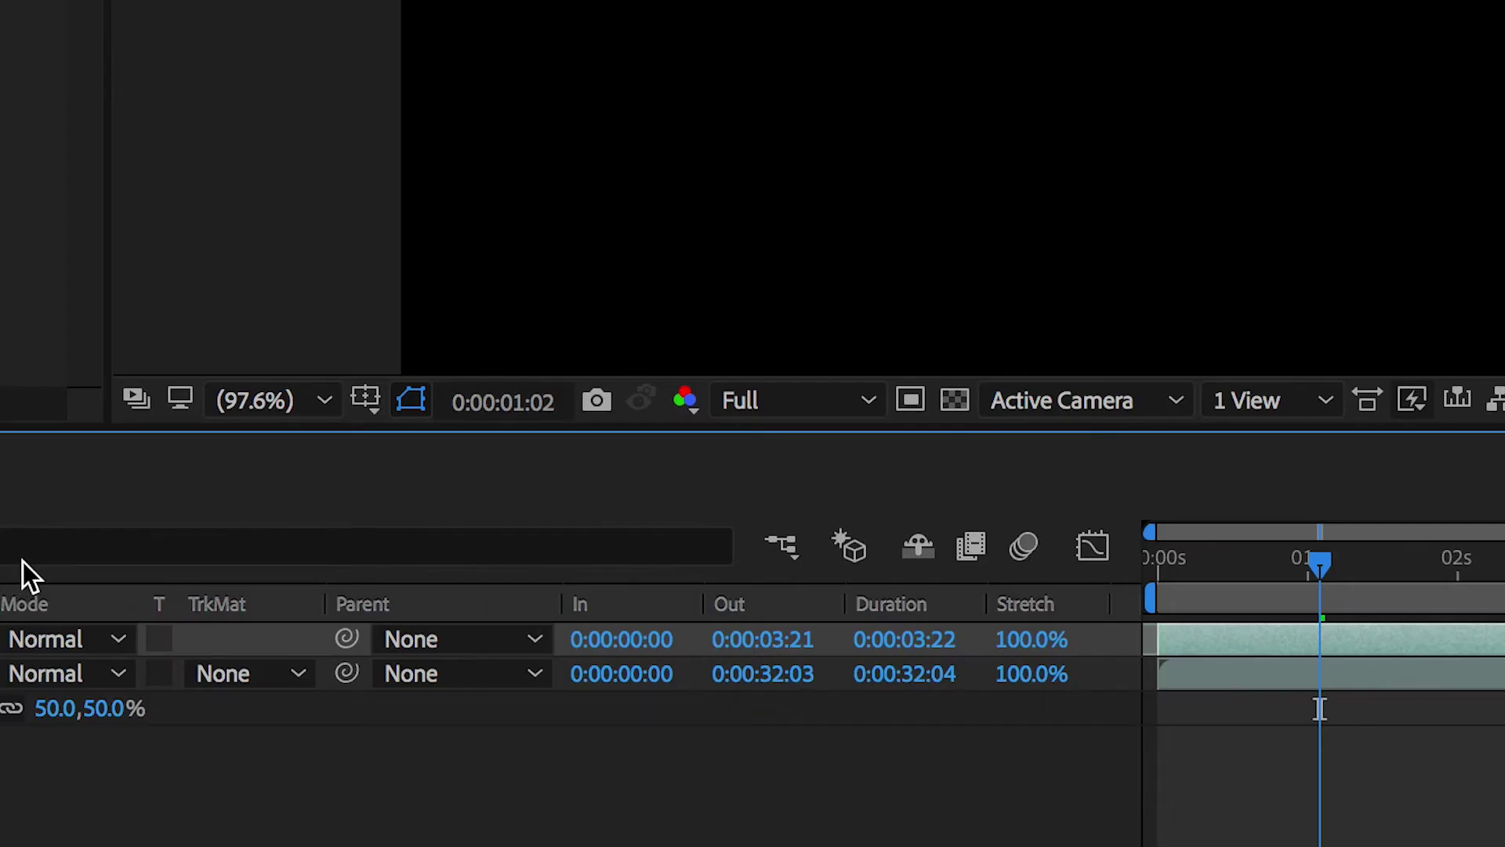
key("ctrl+d")
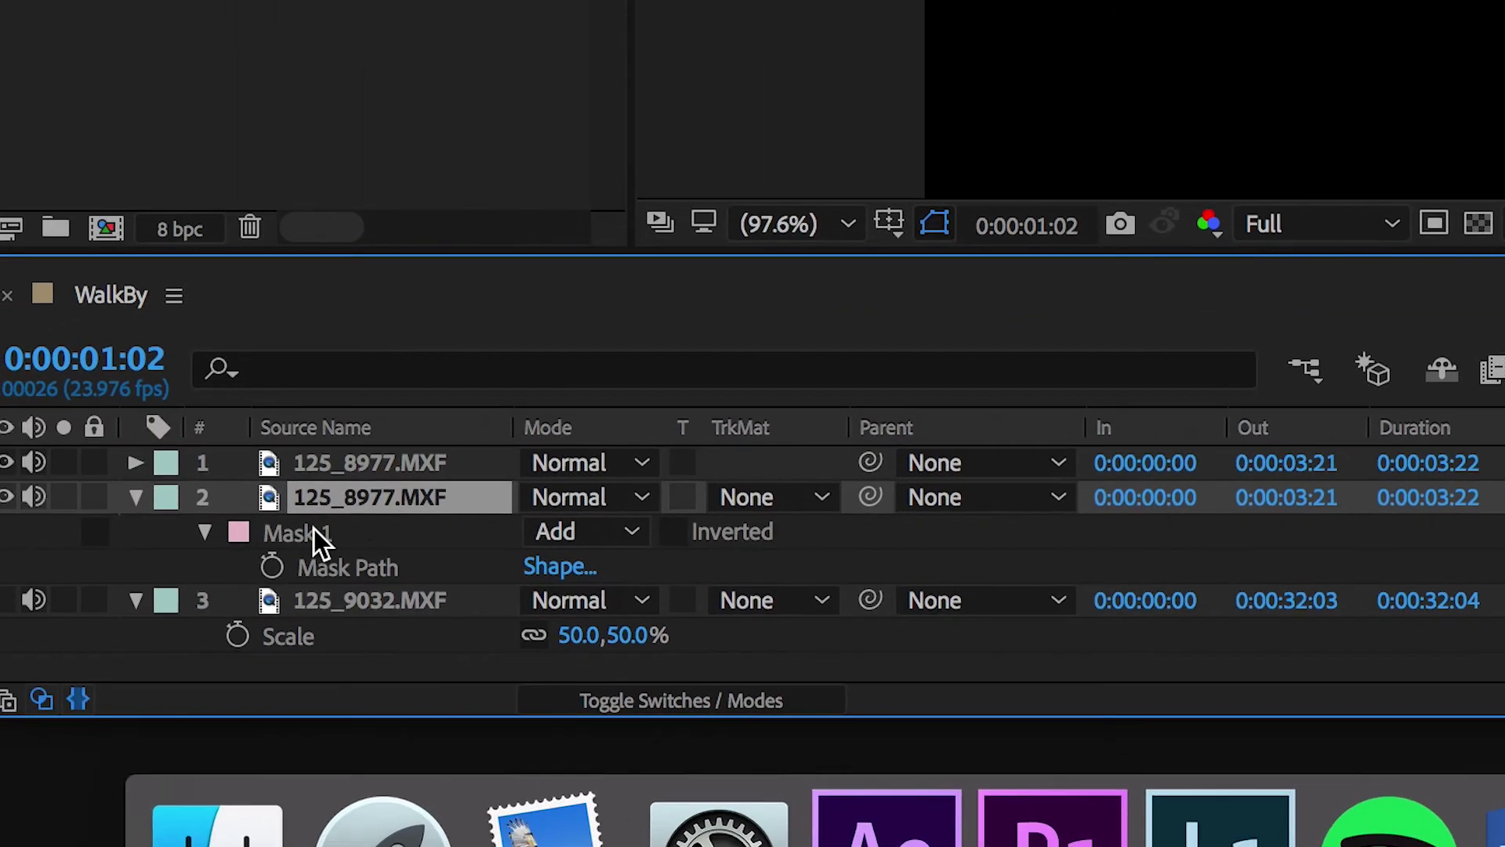
left_click(309, 541)
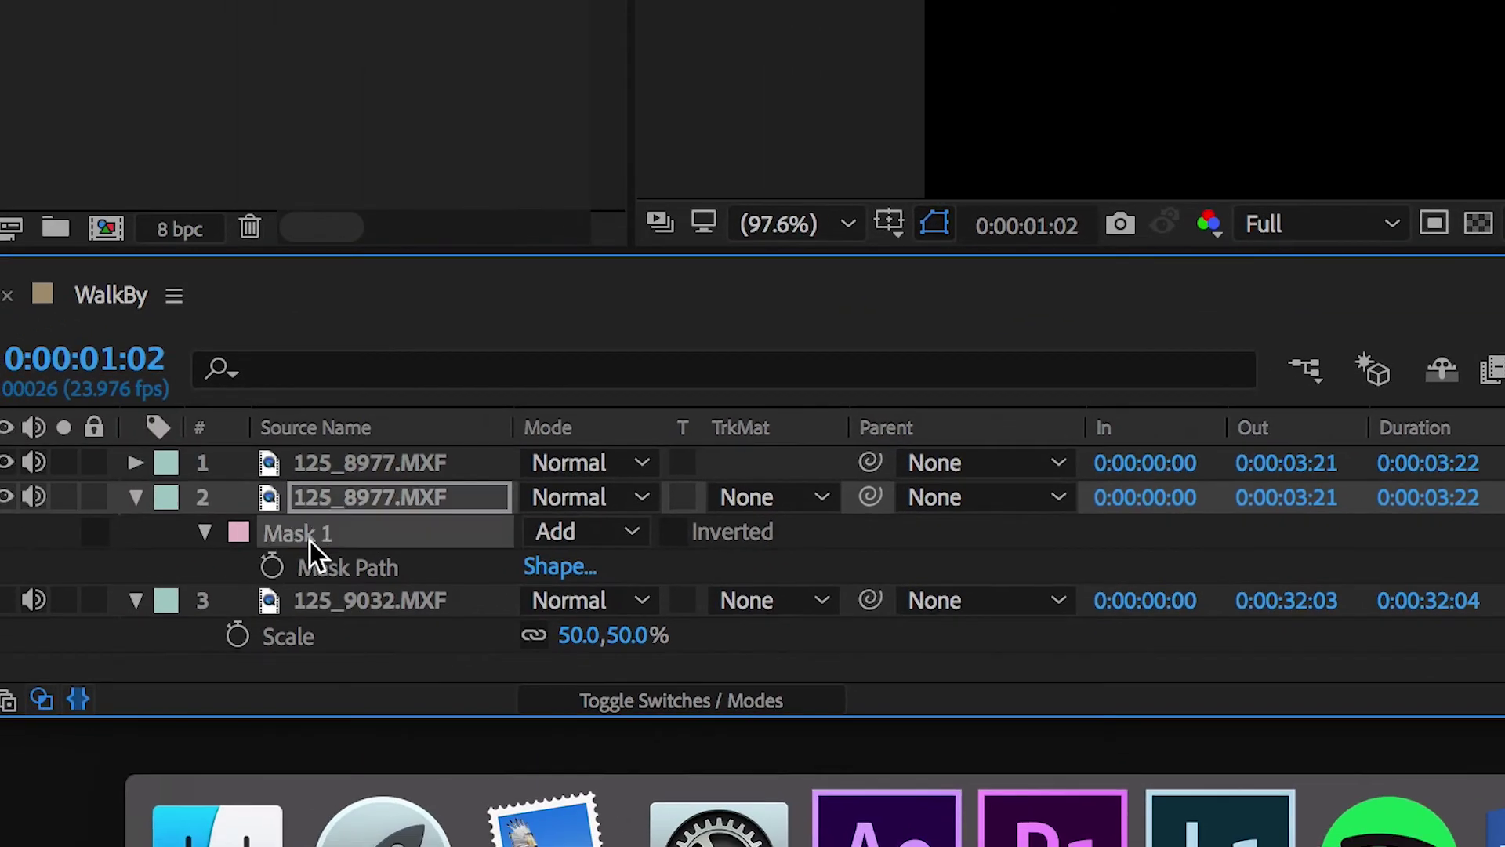
key("Delete")
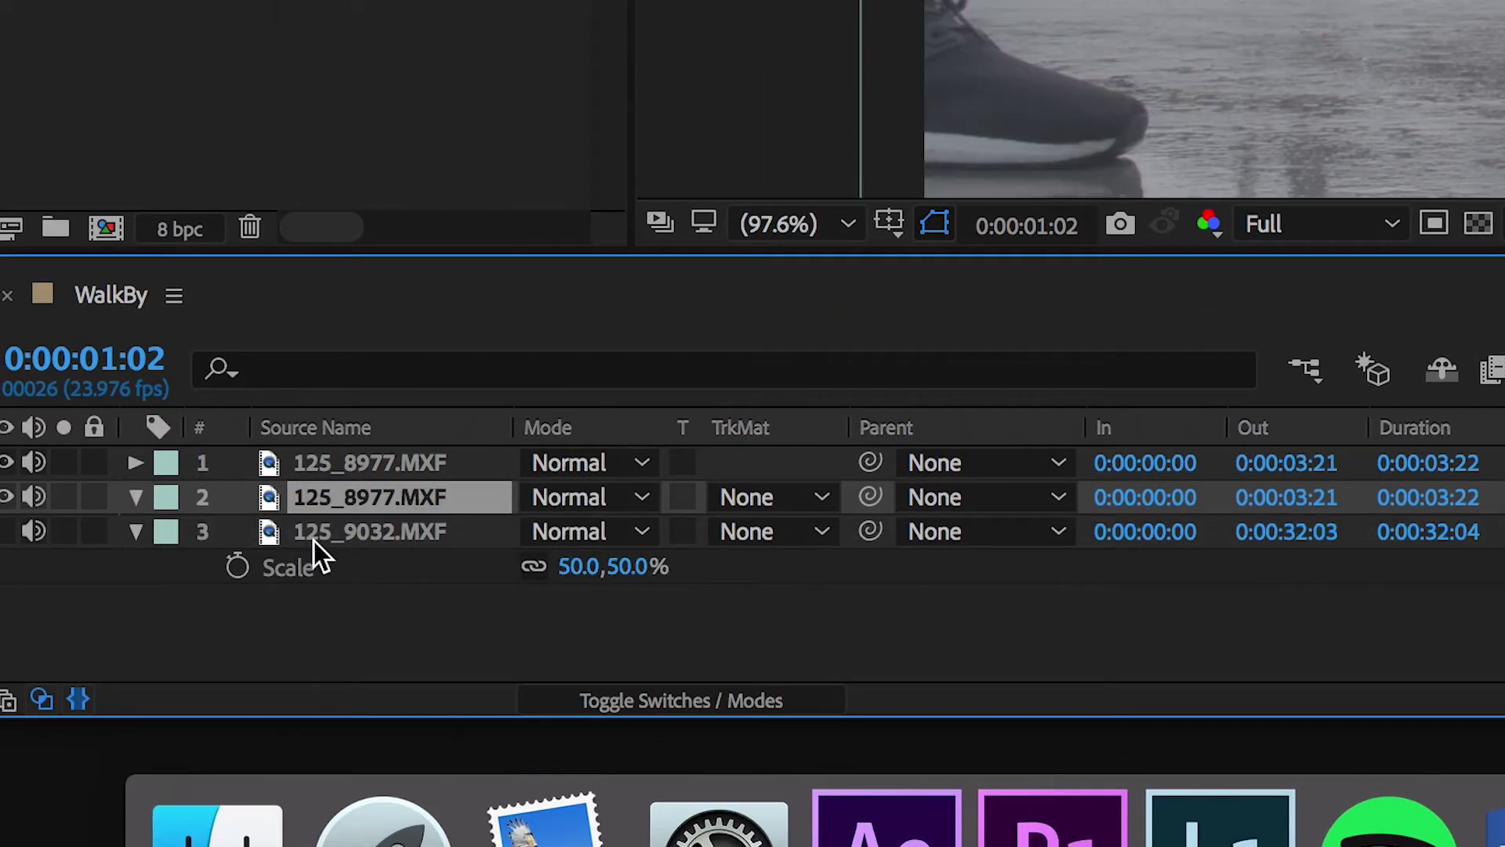
left_click(95, 497)
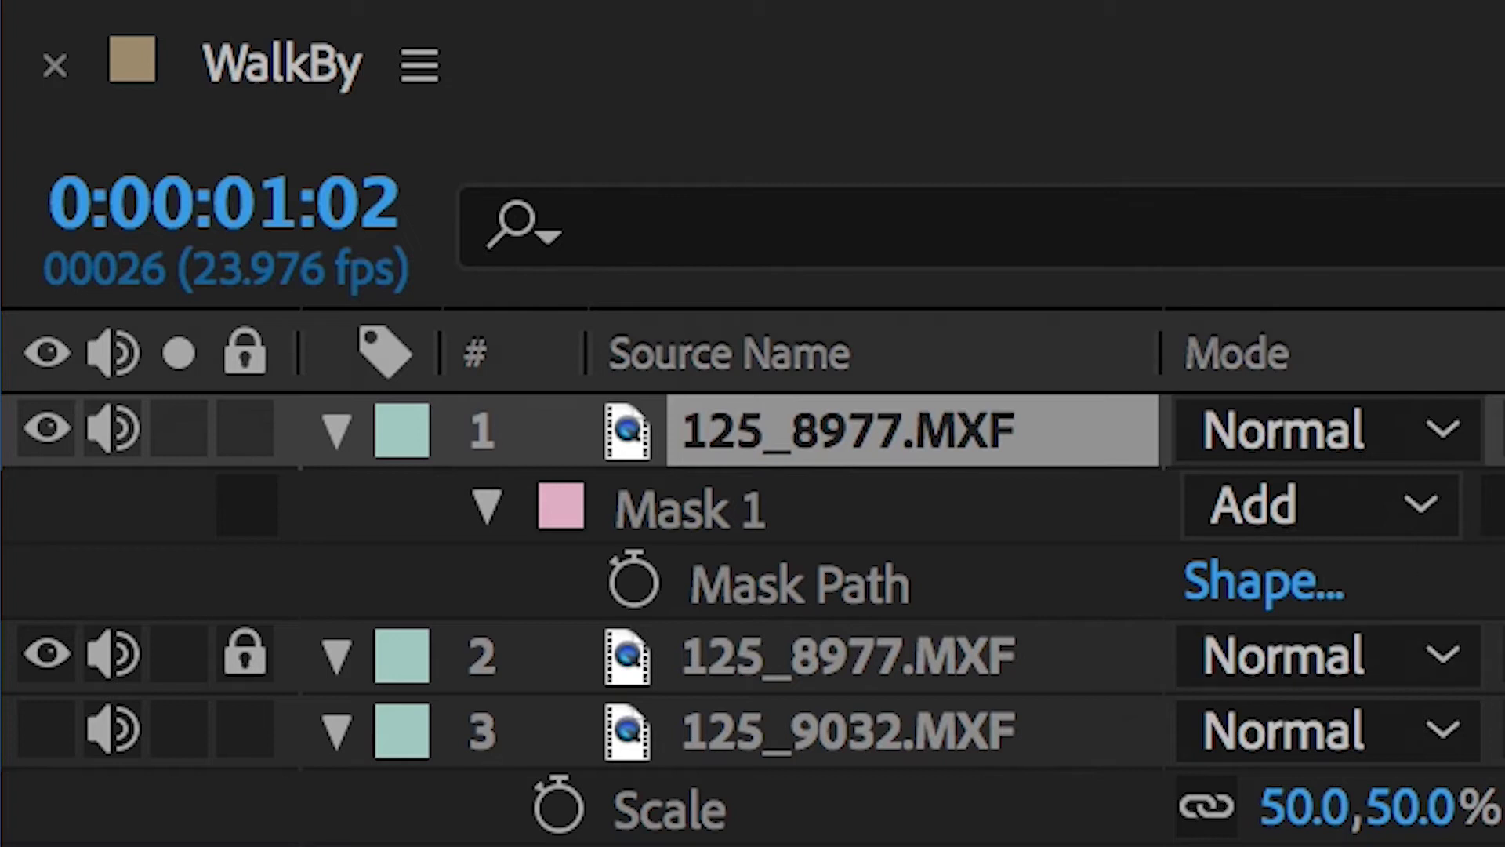
Step: Add a Mask Path keyframe, then reshape the mask a few frames later to follow the leg
left_click(636, 581)
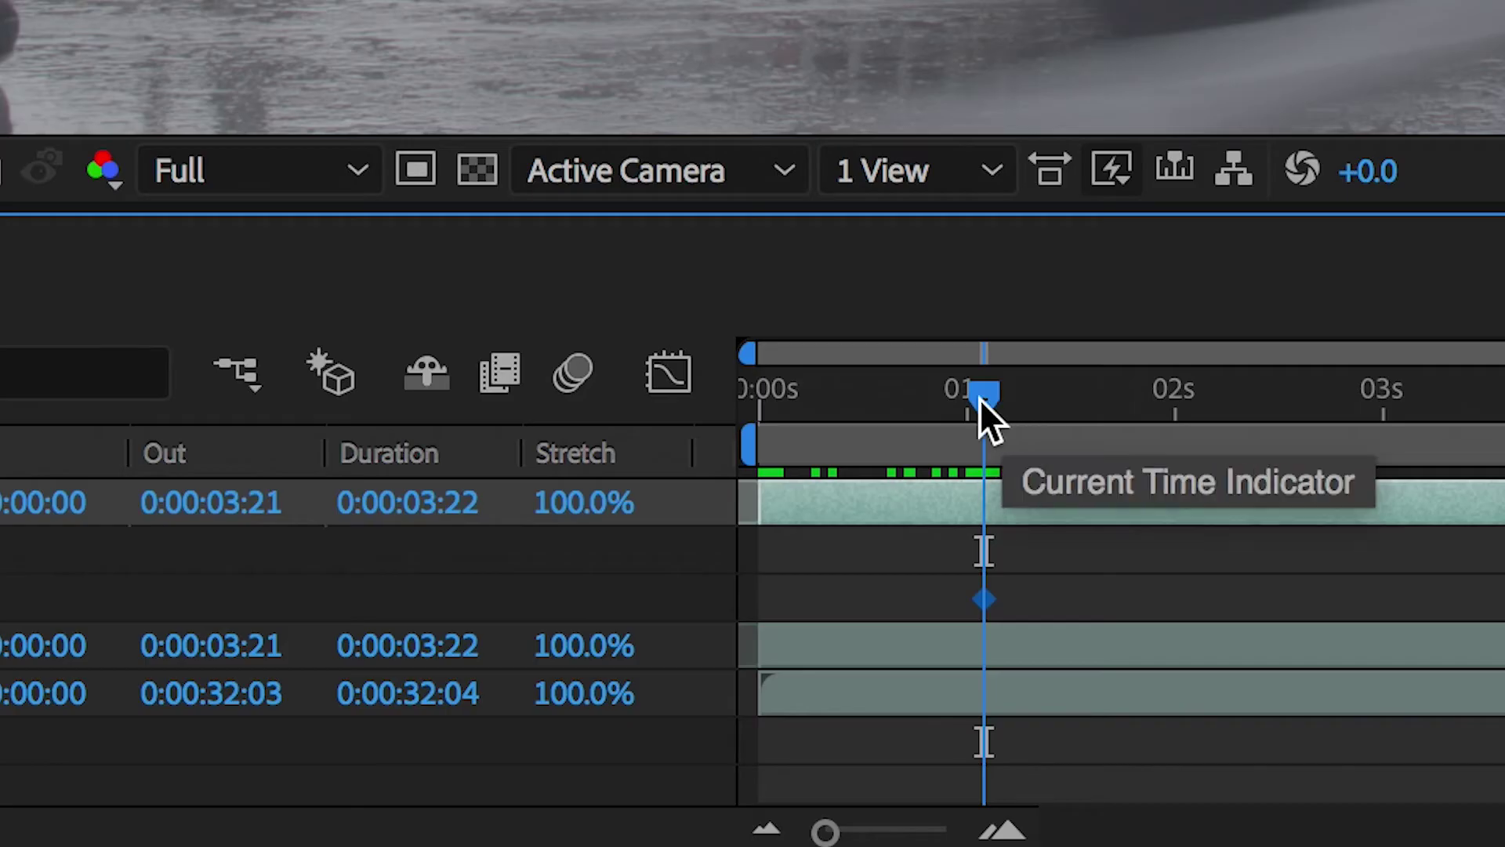
left_click_drag(984, 398, 1002, 399)
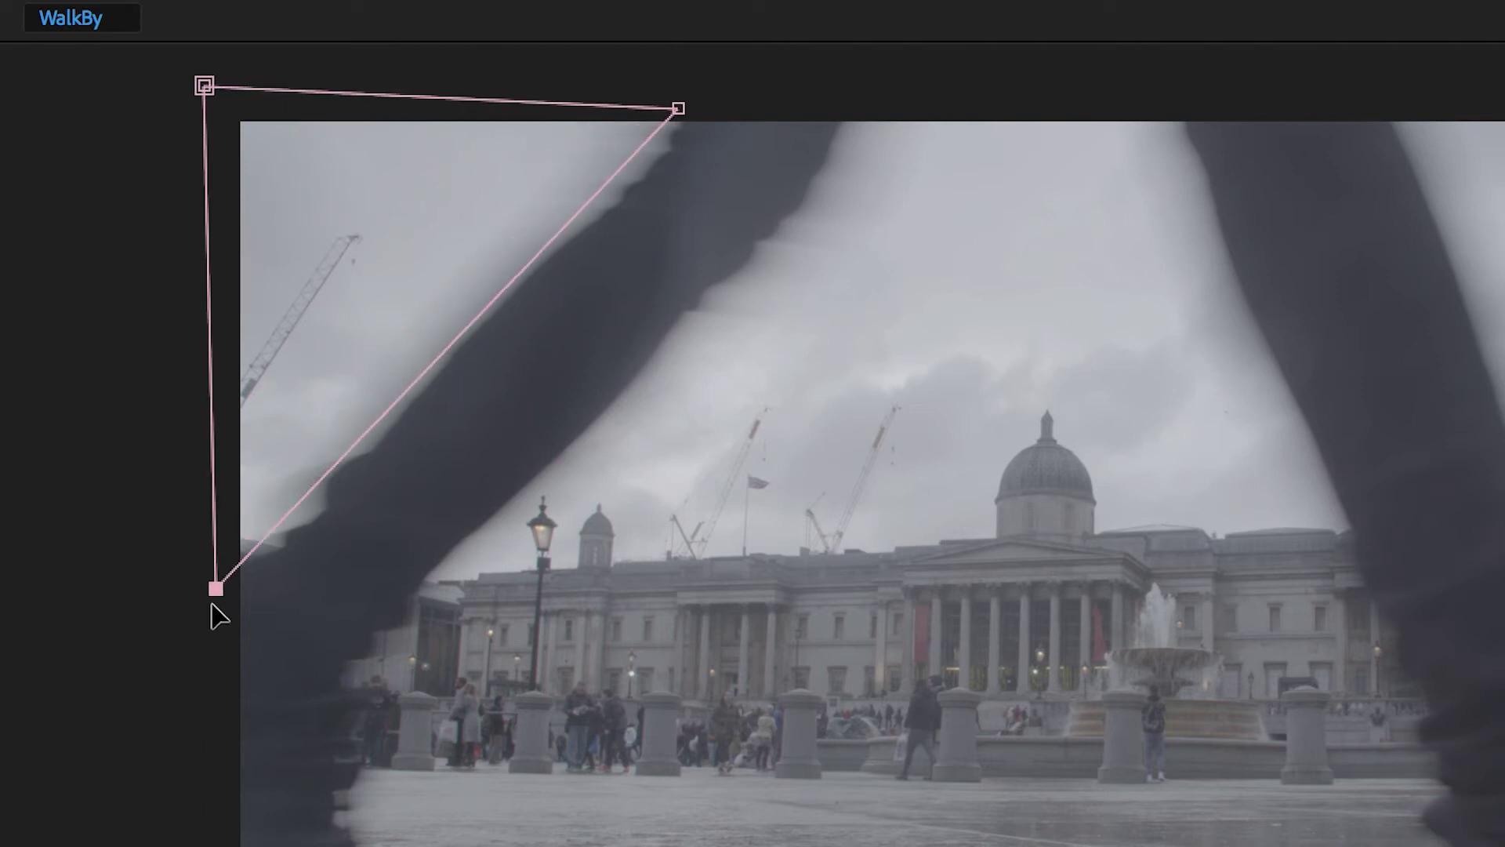
left_click_drag(678, 109, 692, 108)
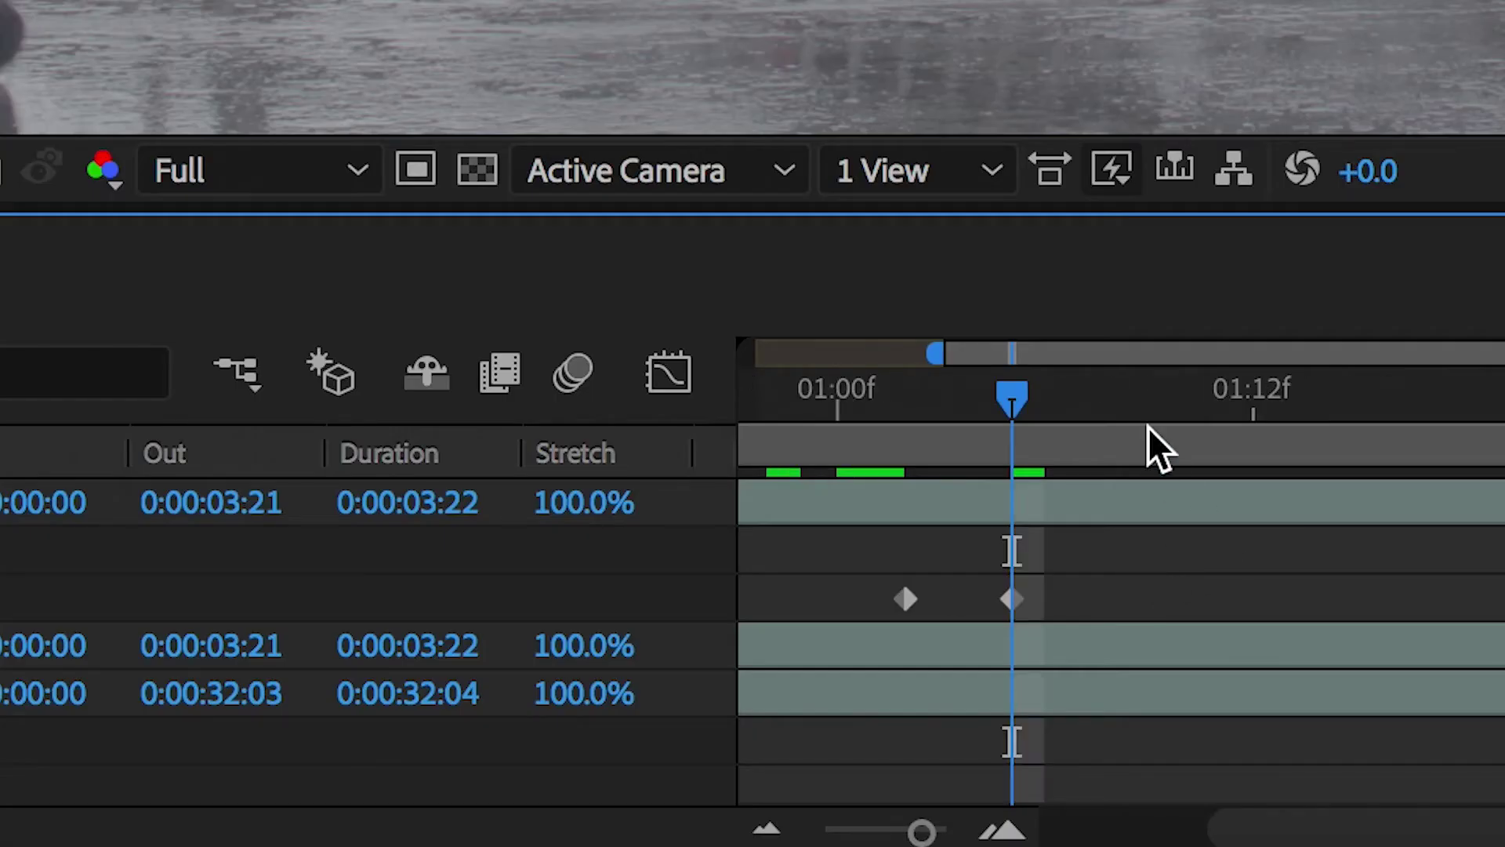
Step: Further on, move the mask's top-right corner right and its bottom-left corner down
mouse_move(1160, 446)
left_mouse_down()
mouse_move(1185, 431)
mouse_move(1146, 436)
mouse_move(1076, 569)
left_mouse_up()
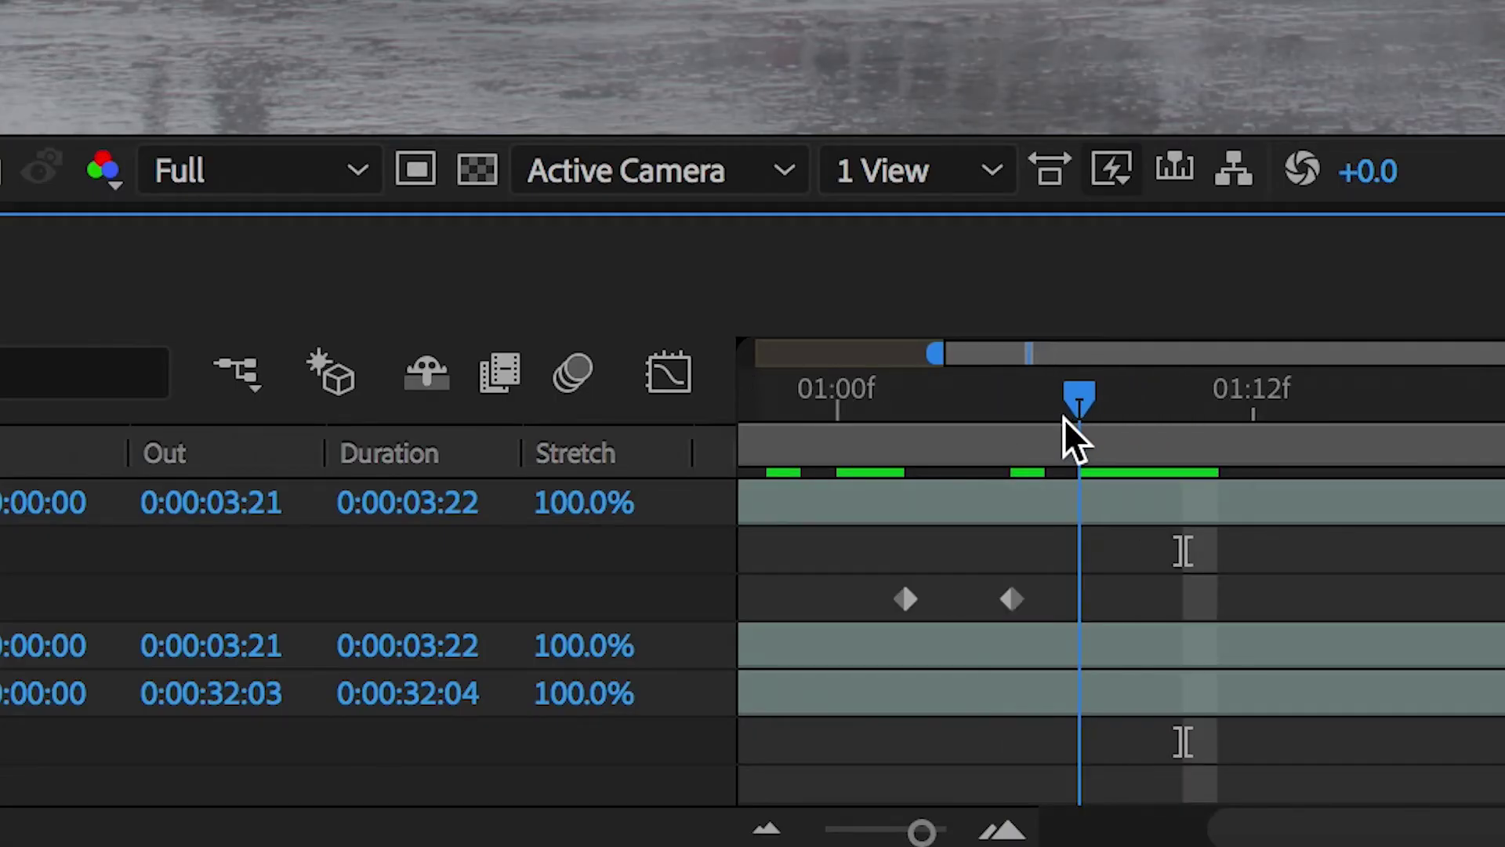
left_click(1012, 600)
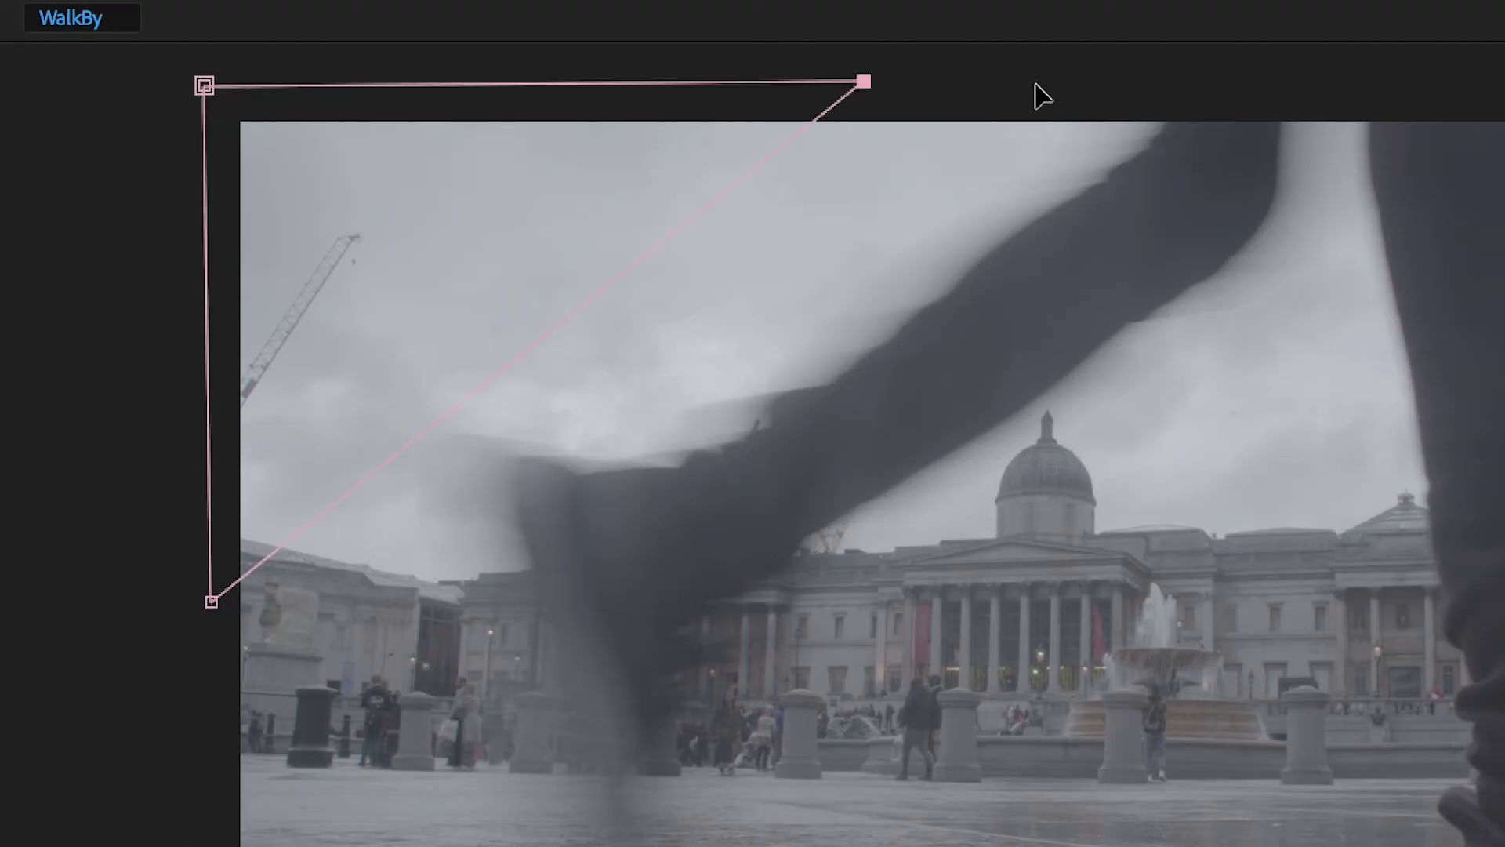
mouse_move(1042, 94)
left_mouse_down()
mouse_move(1160, 107)
mouse_move(1175, 92)
left_mouse_up()
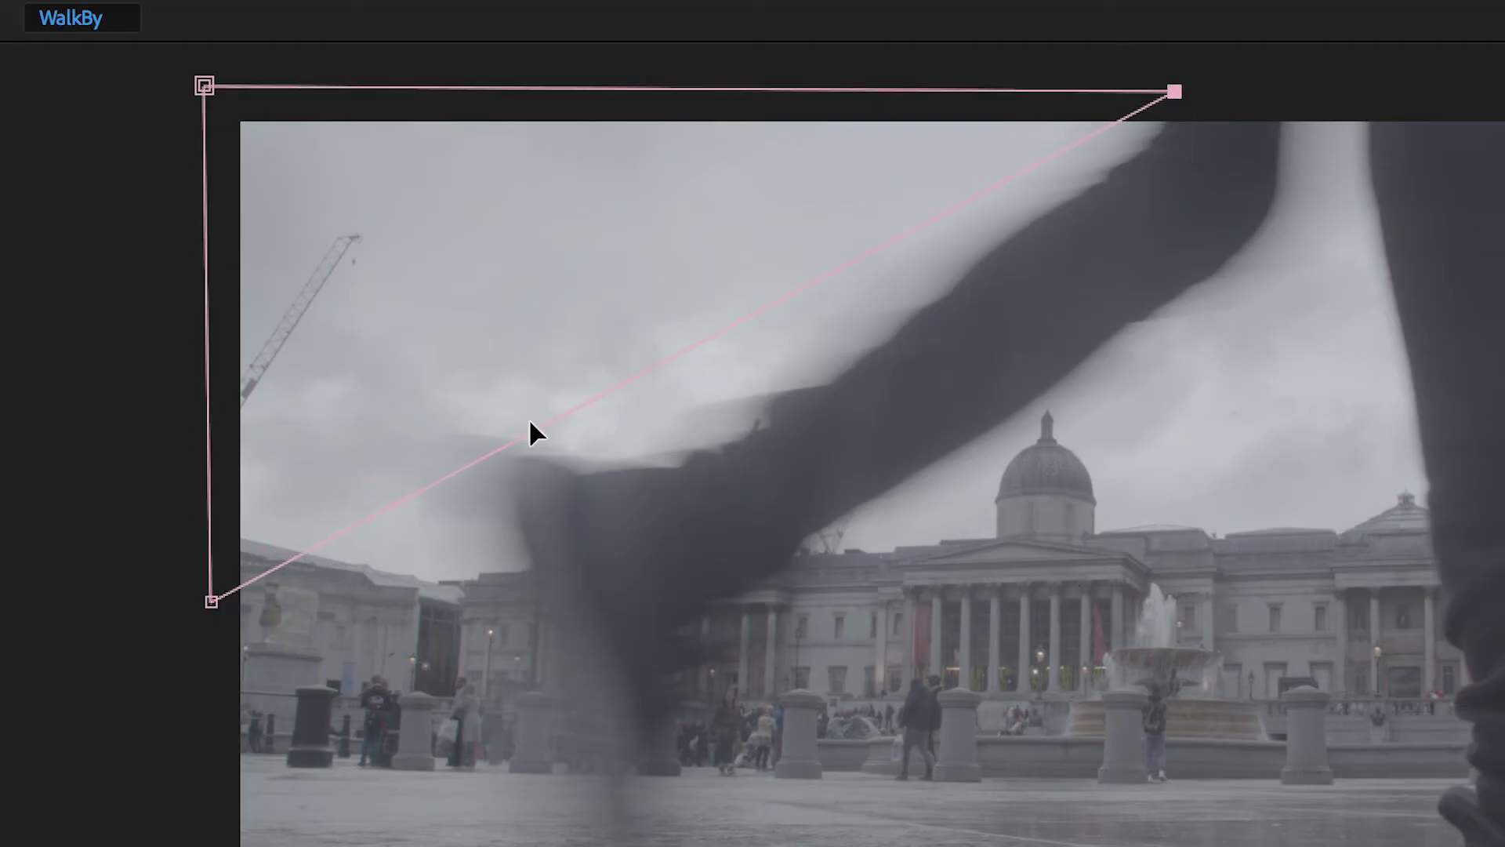
left_click_drag(213, 604, 211, 752)
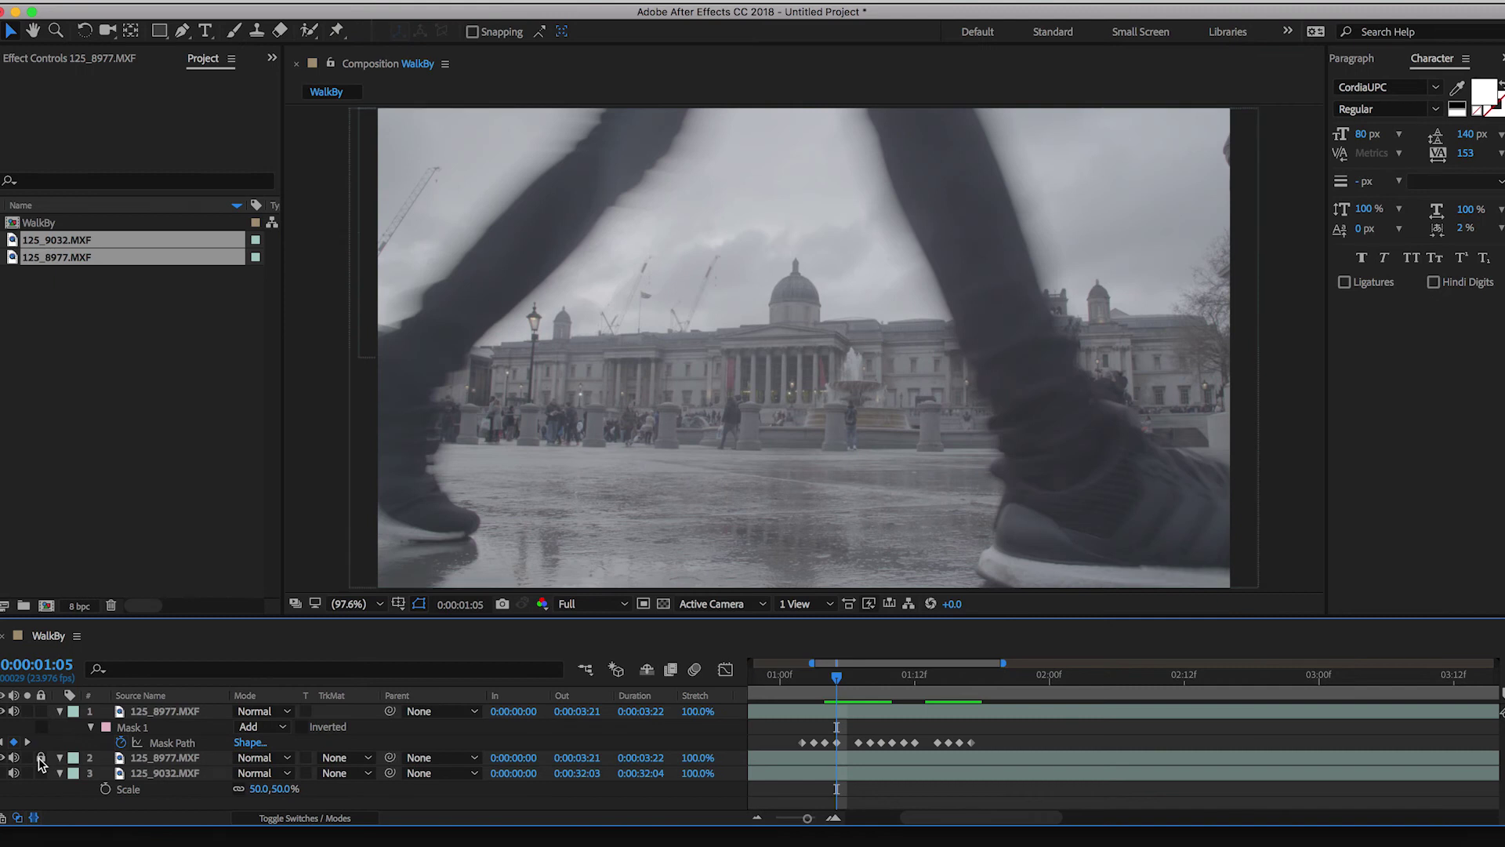
Step: Delete the duplicate 125_8977 legs layer
left_click(41, 759)
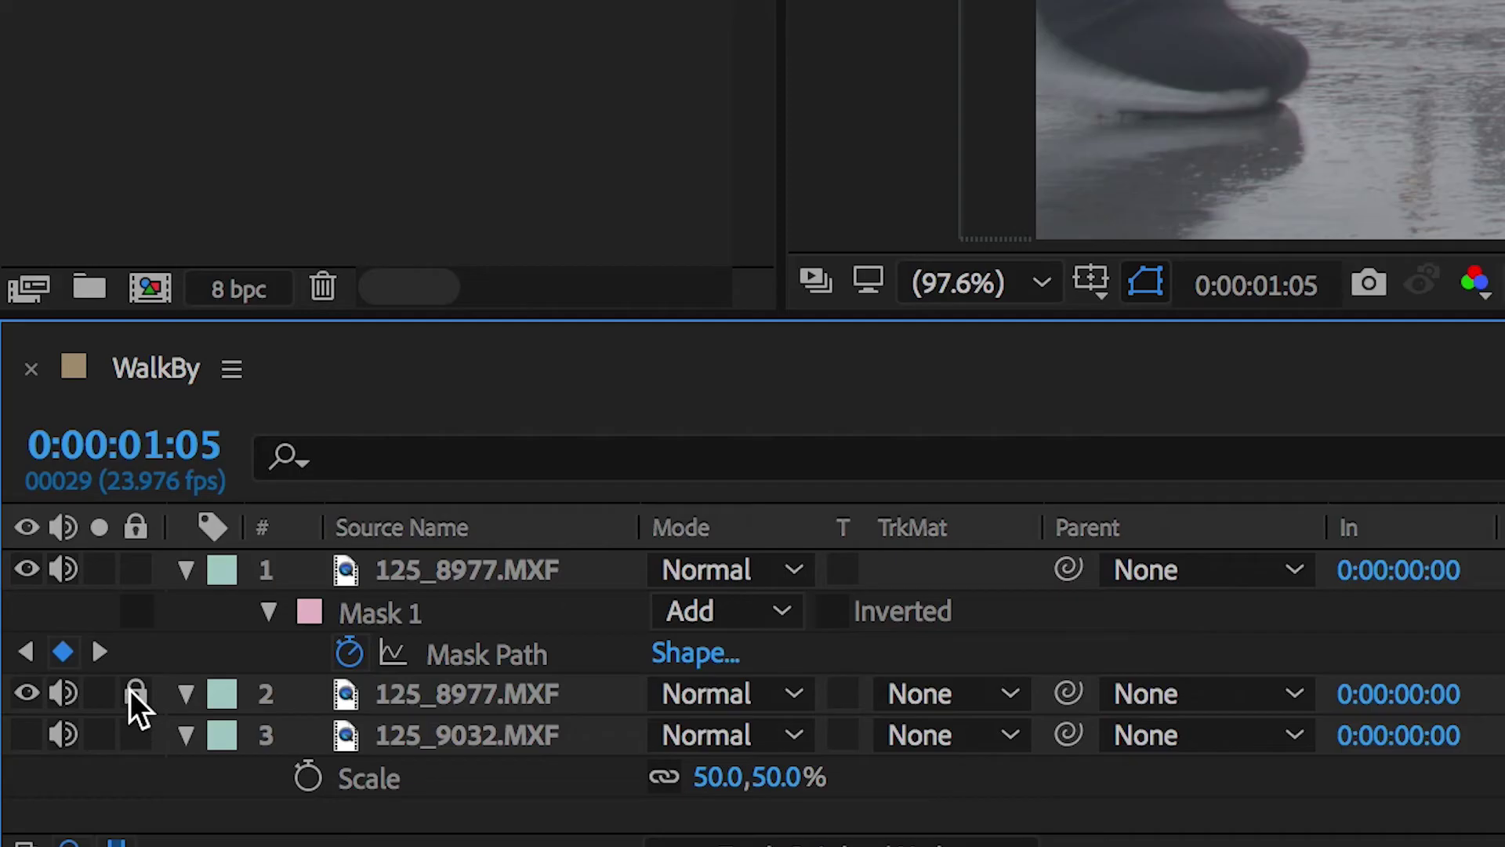
left_click(134, 693)
left_click(553, 703)
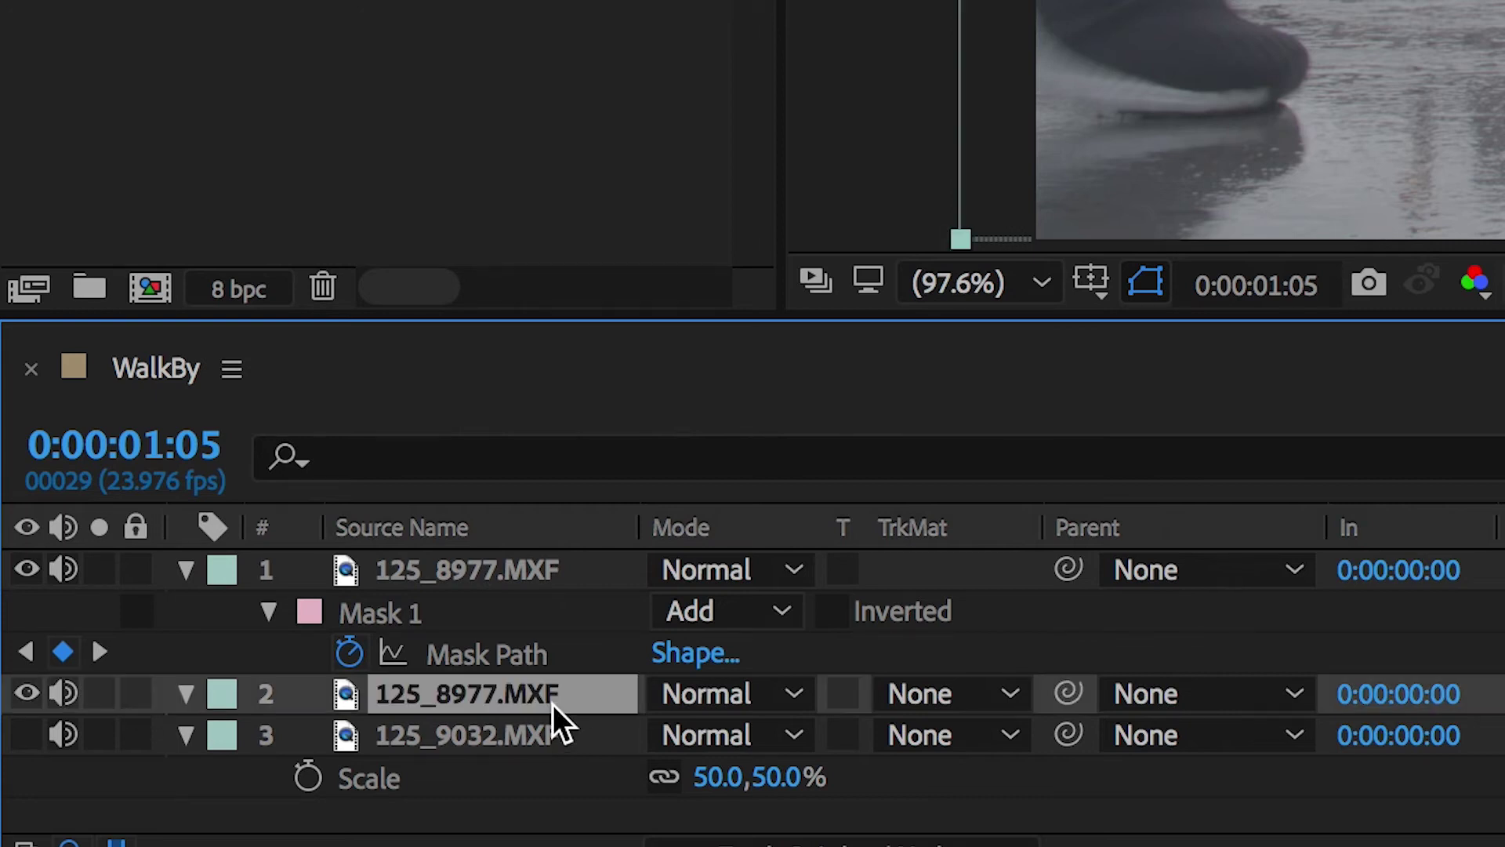
key("Delete")
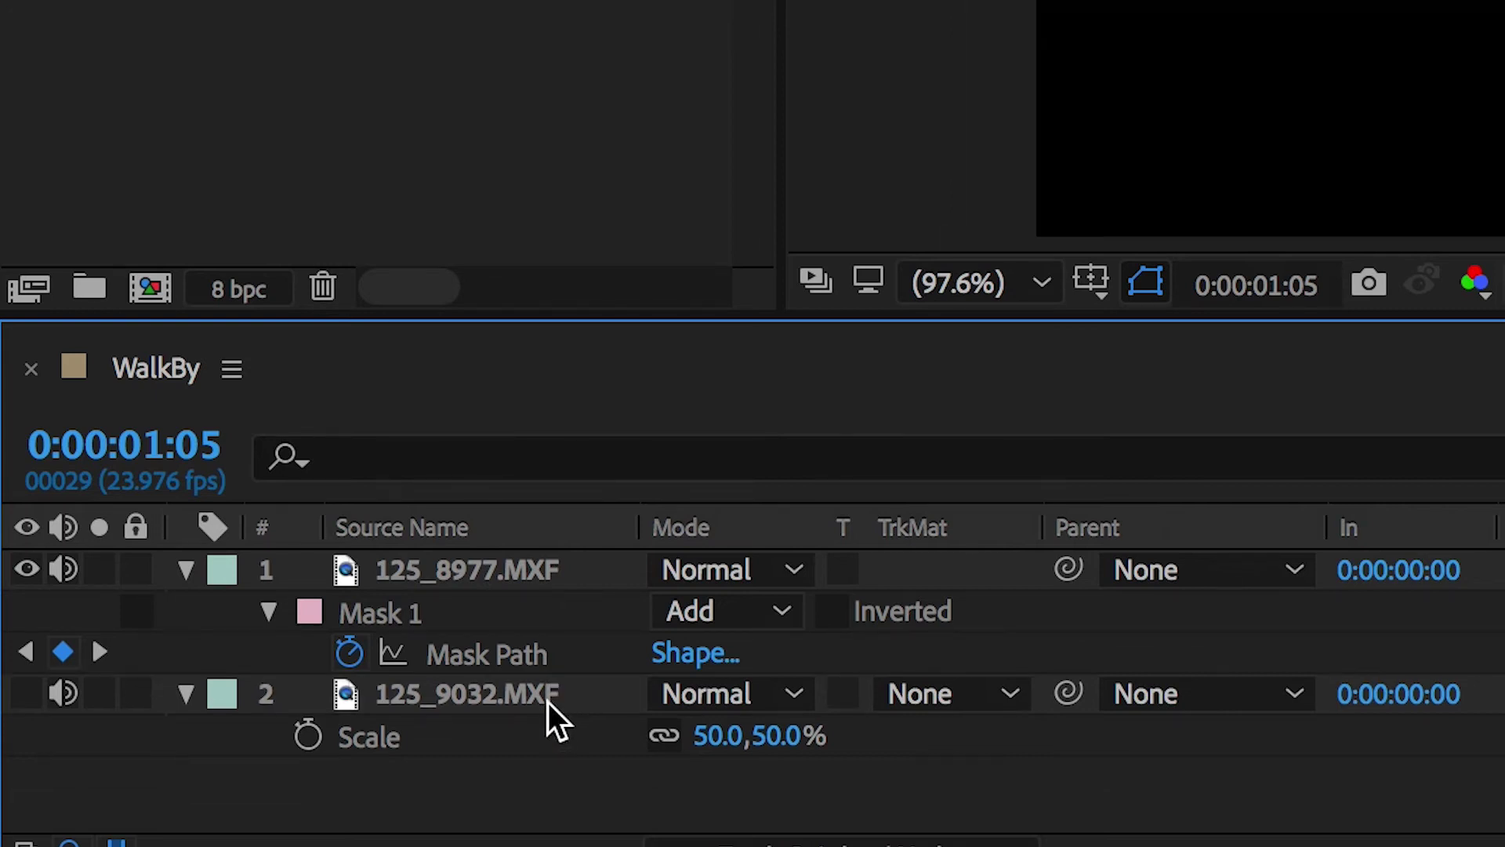
key("space")
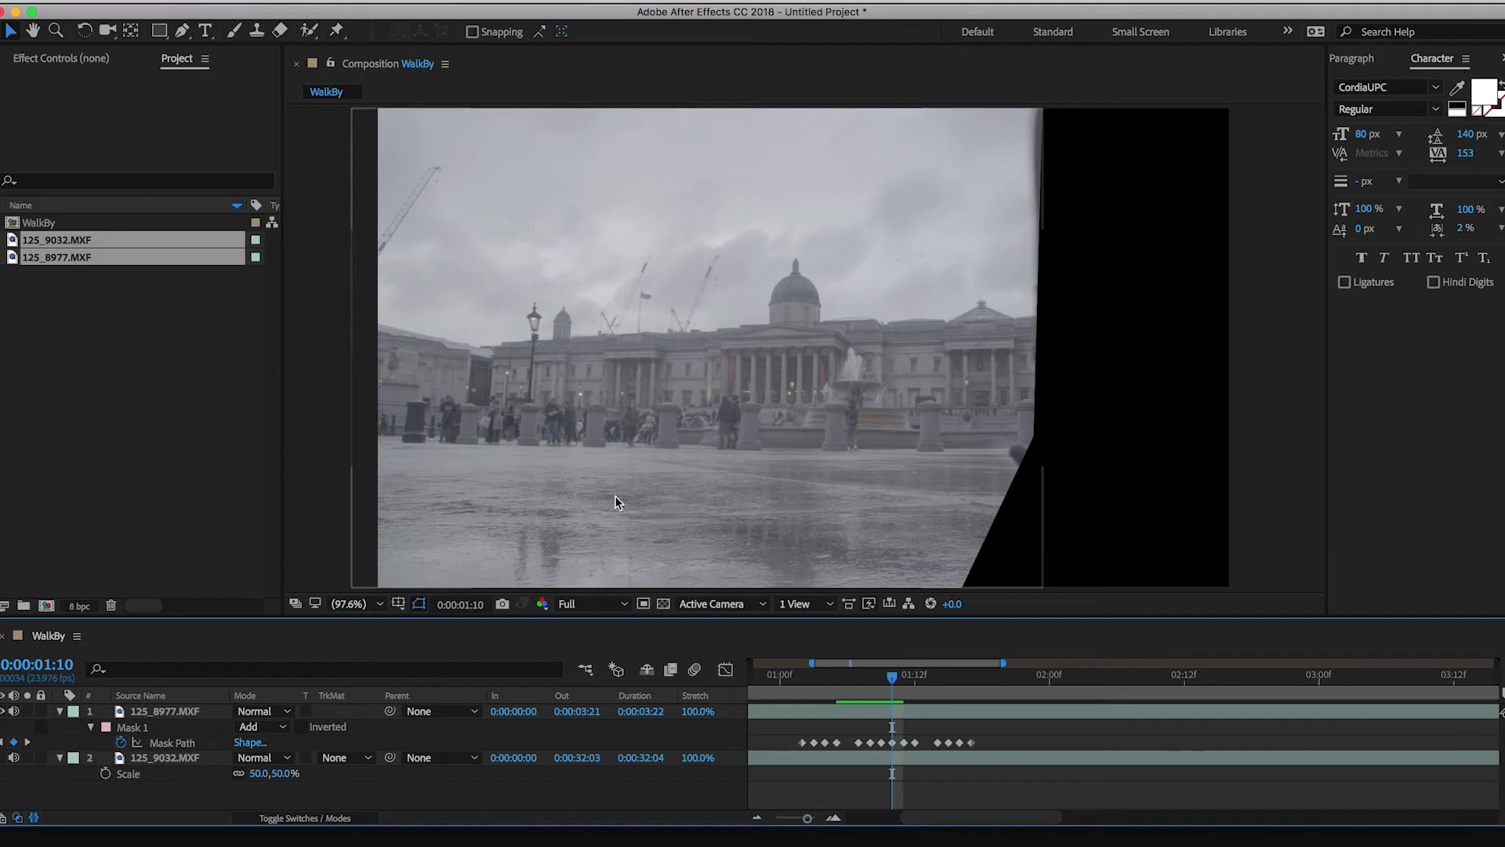
Step: Invert Mask 1, then scrub and preview the reveal of 125_9032
left_click(94, 727)
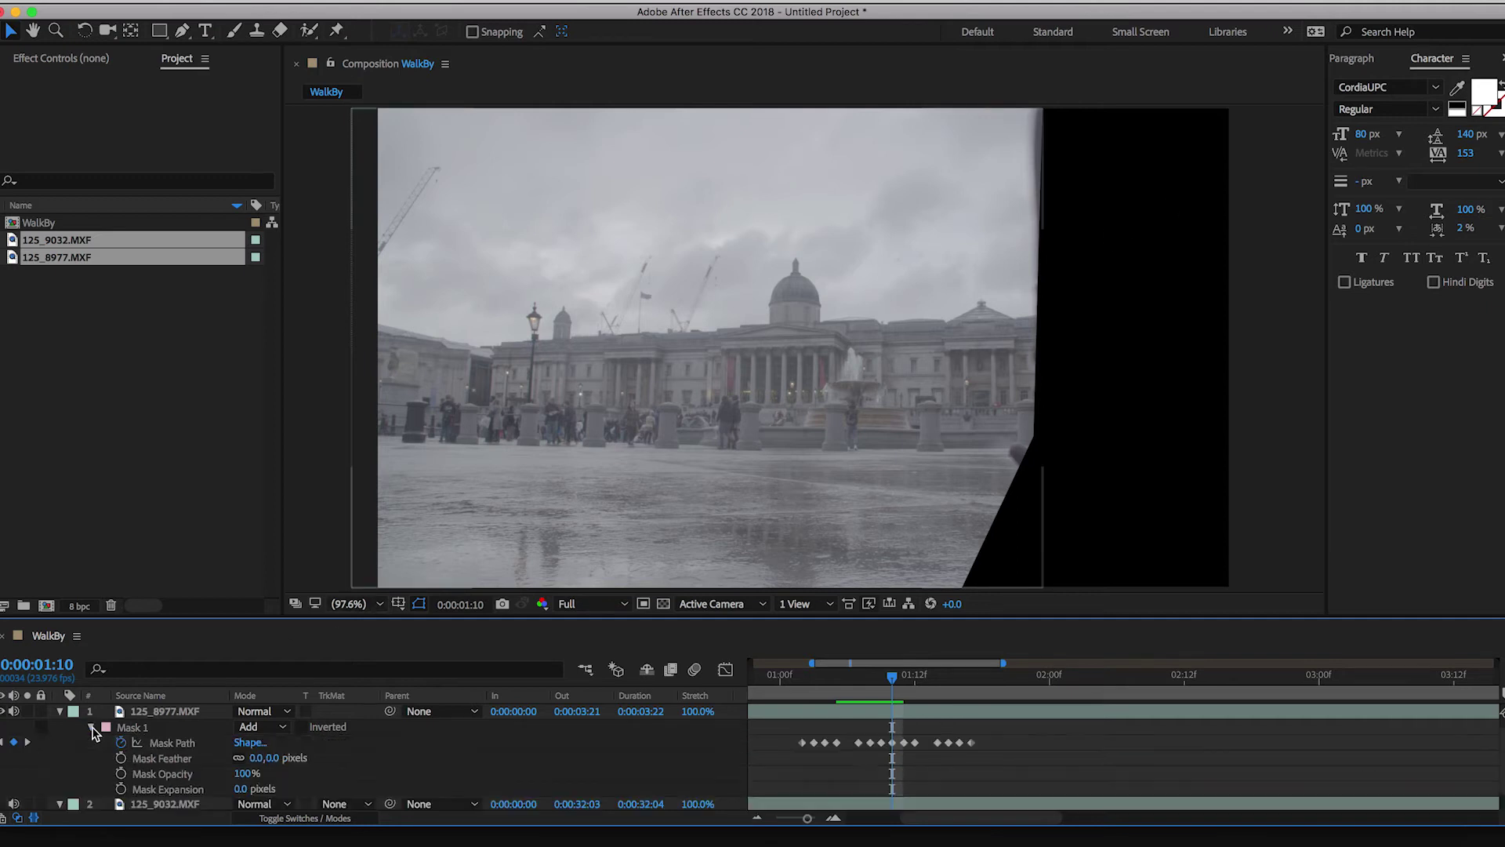
left_click(302, 729)
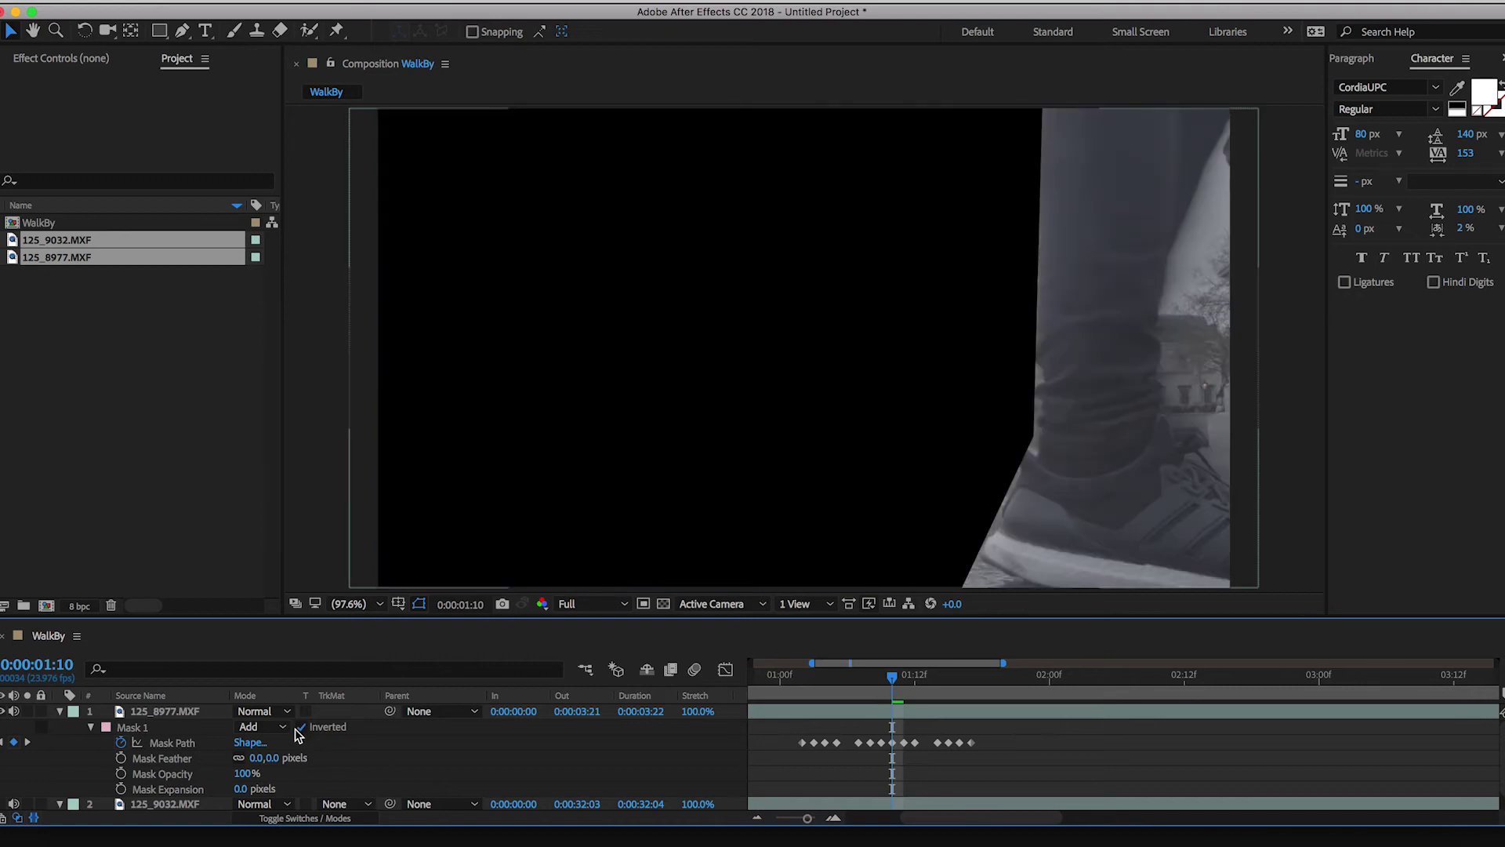
left_click(60, 711)
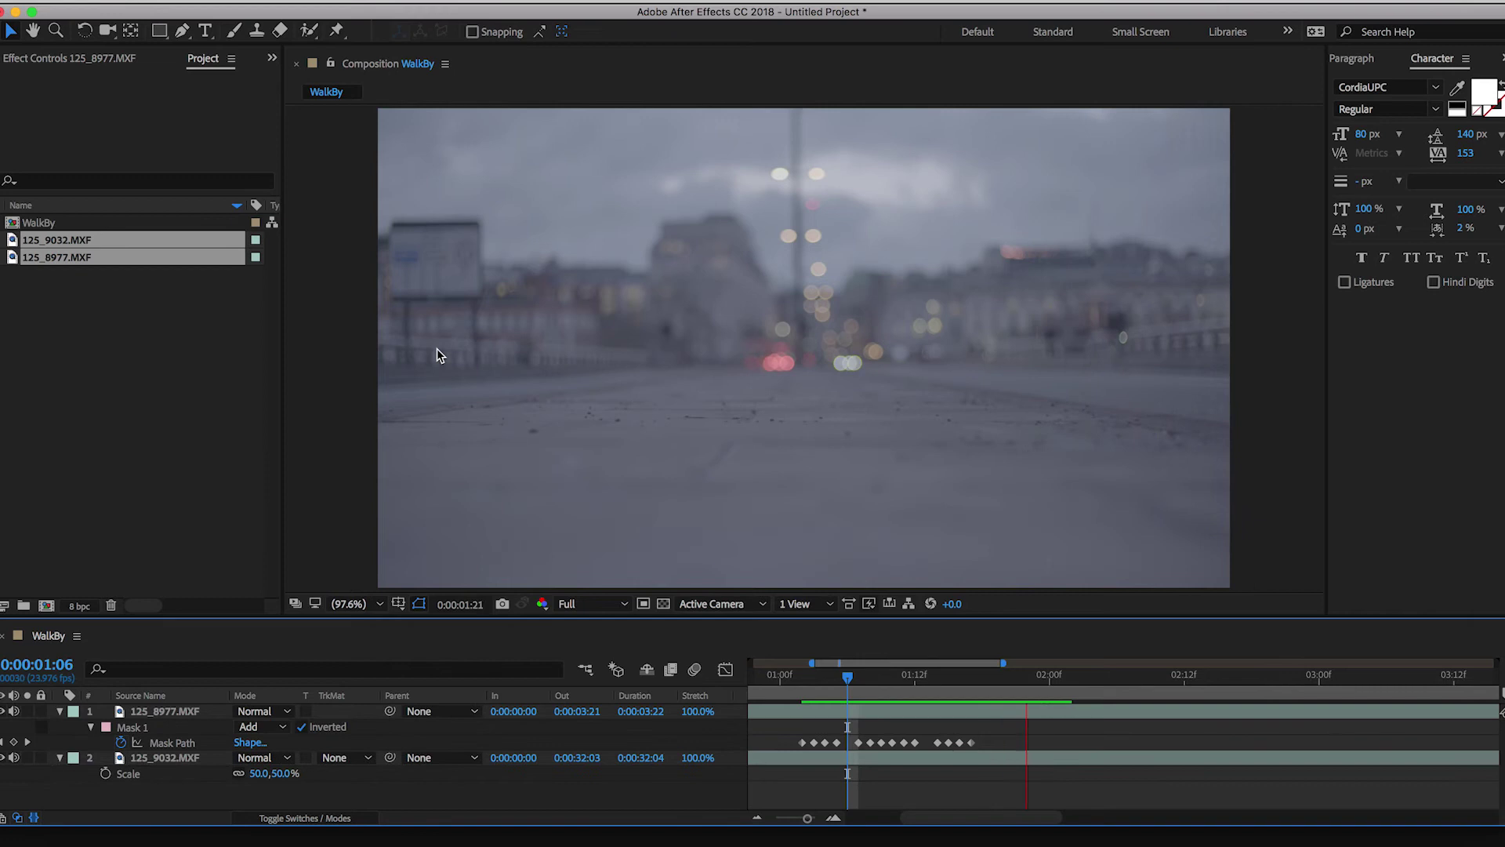
left_click_drag(966, 702, 813, 702)
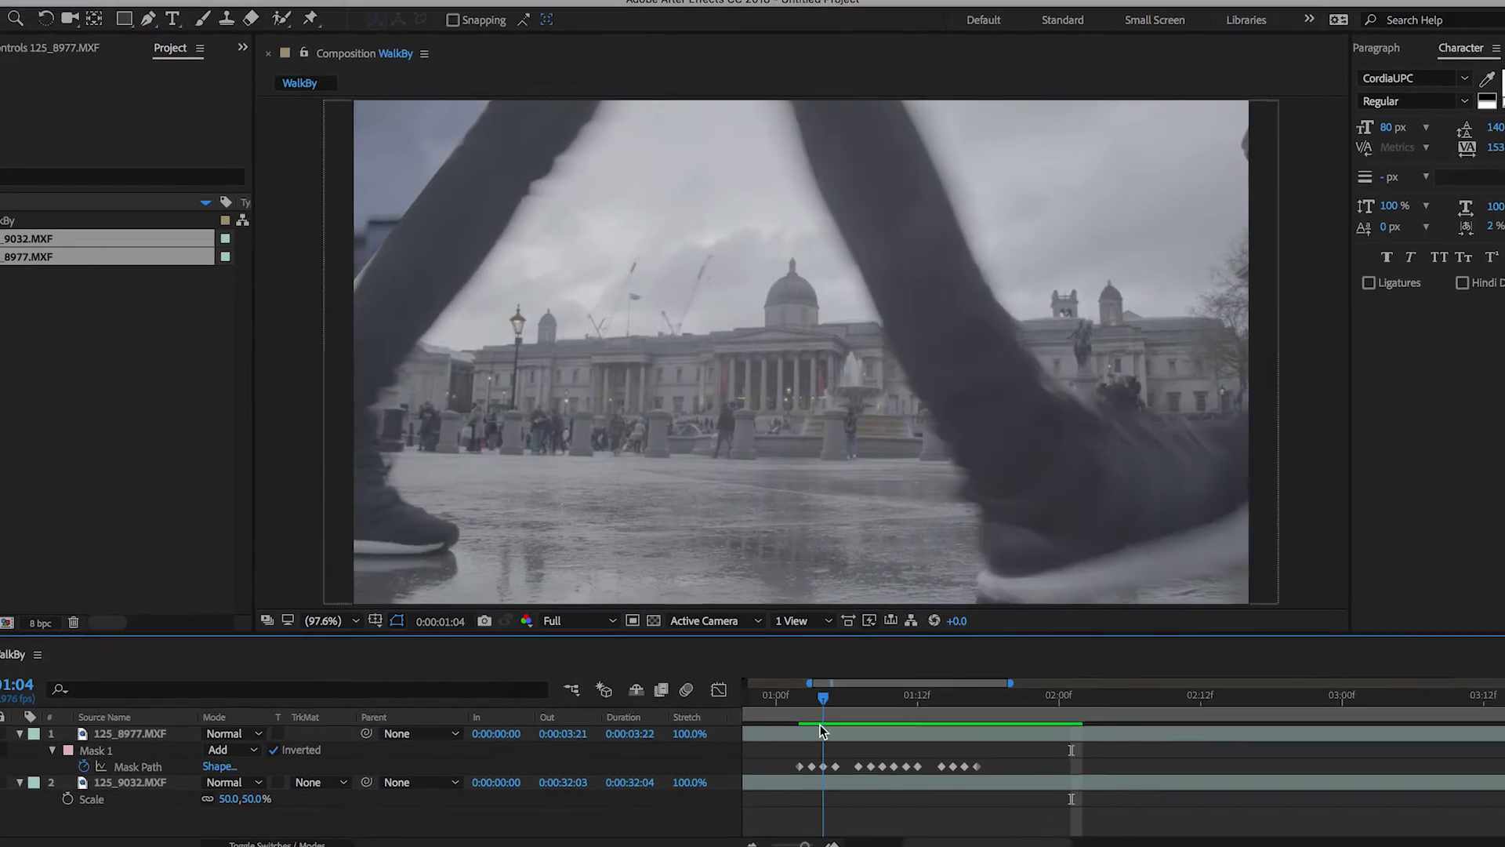
key("space")
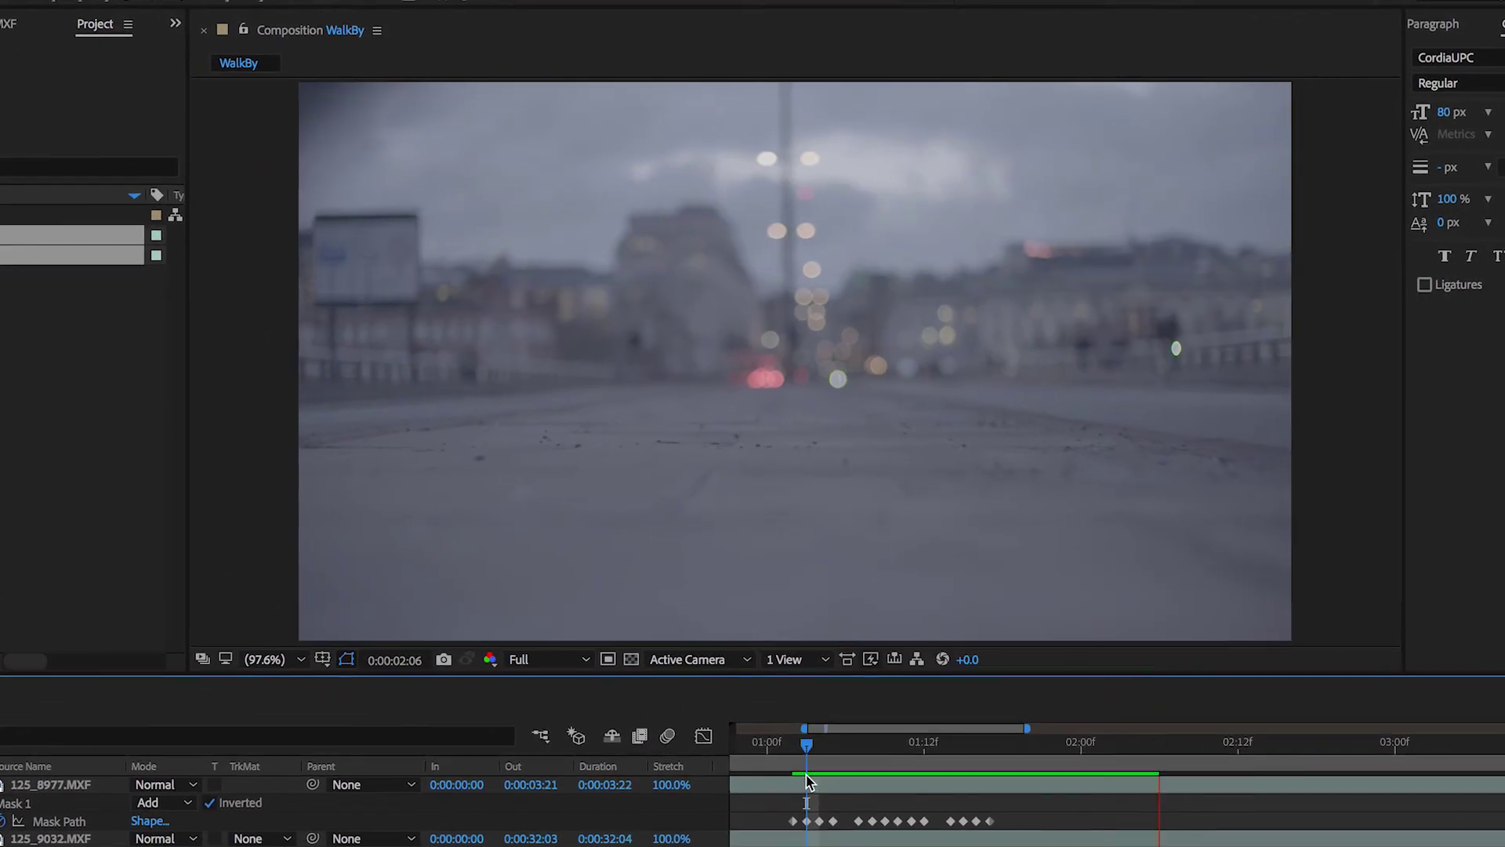
left_click(820, 768)
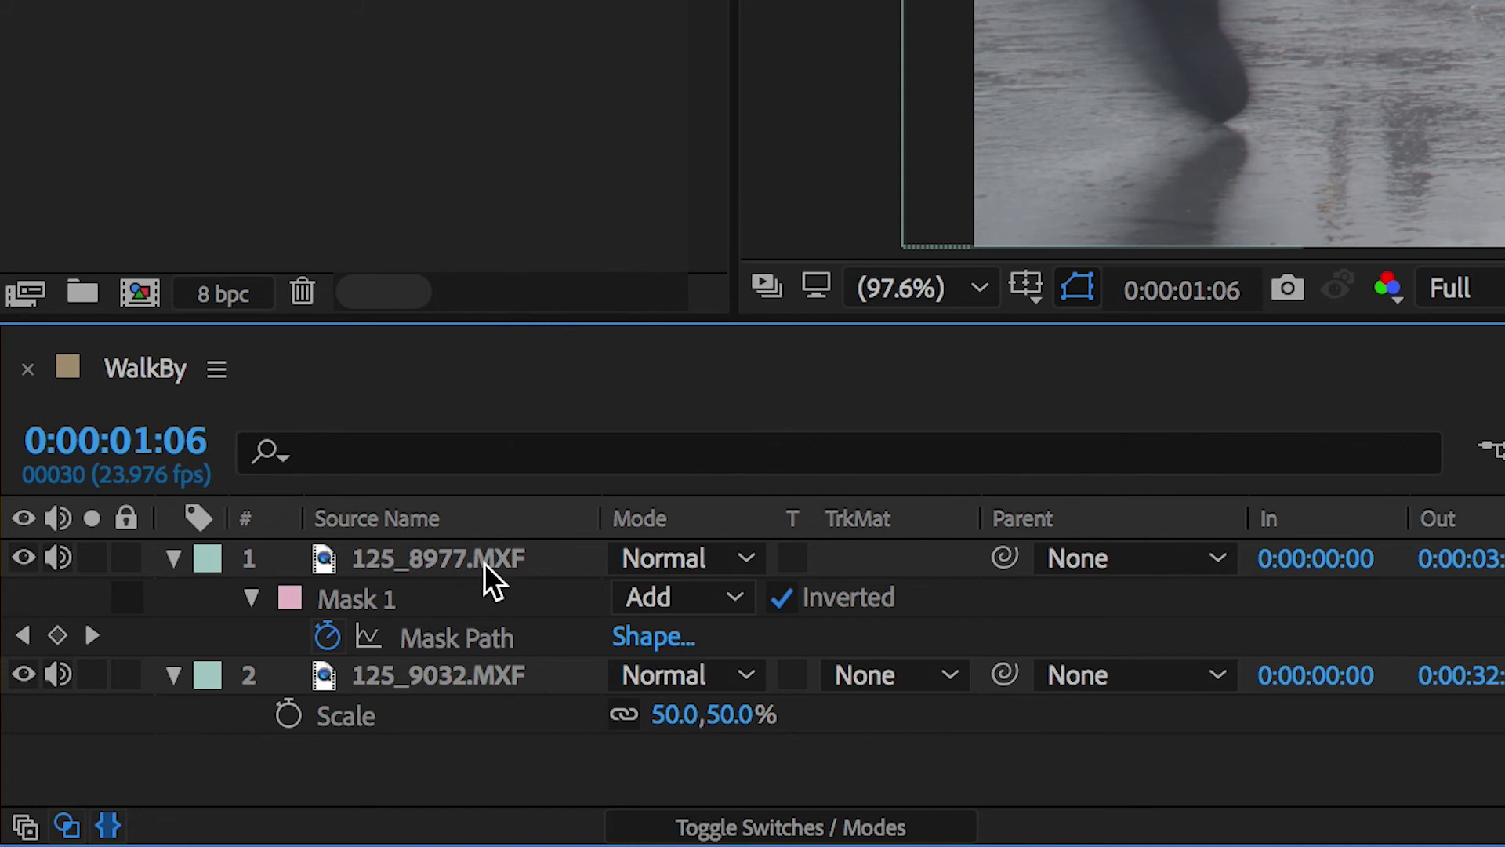
Step: Give Mask 1 on 125_8977 a 41 px feather and enable composition motion blur
left_click(480, 554)
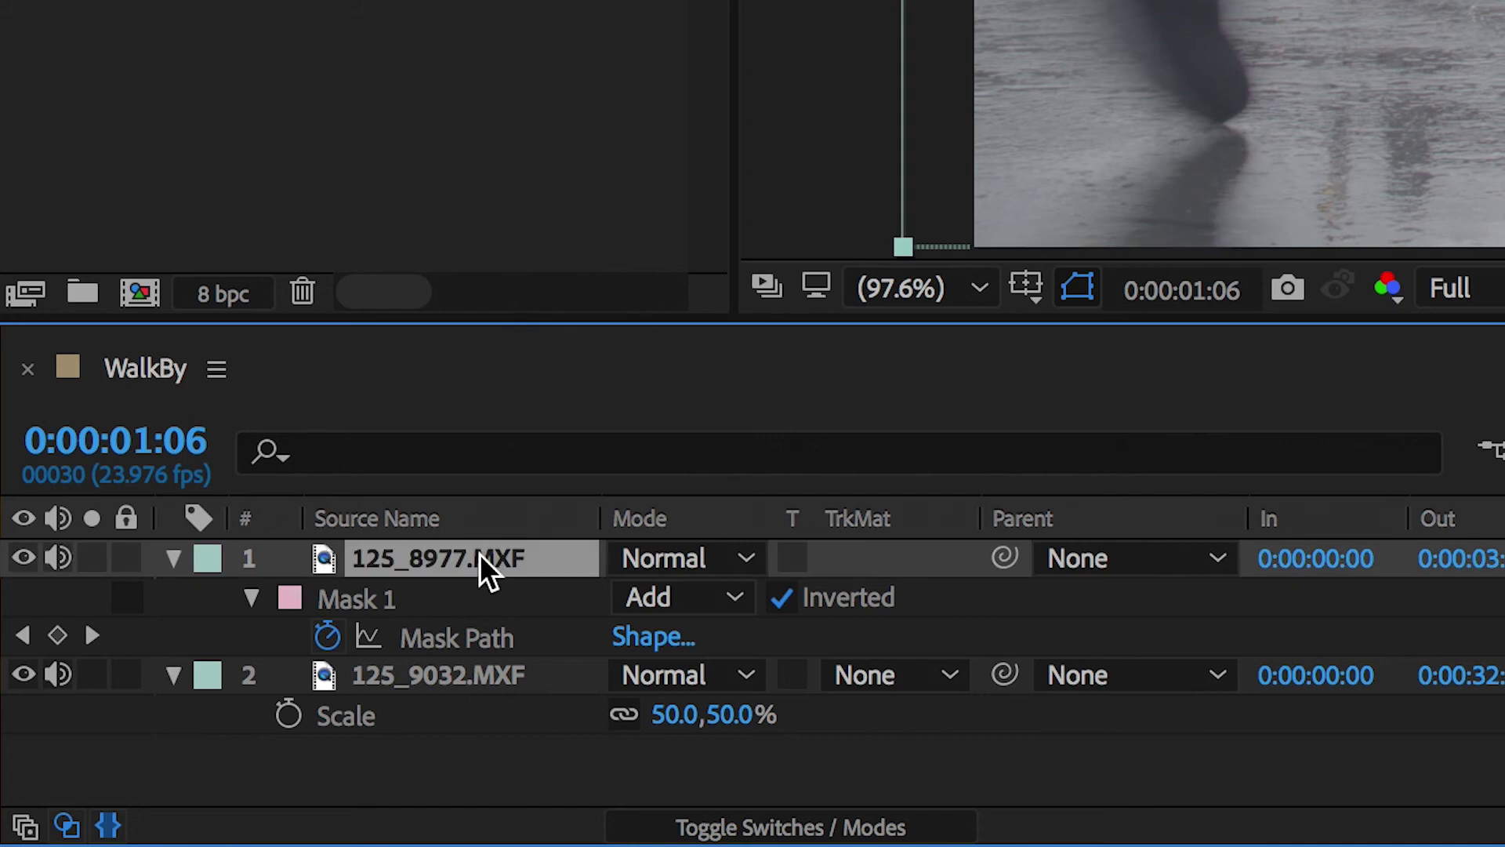
left_click(254, 600)
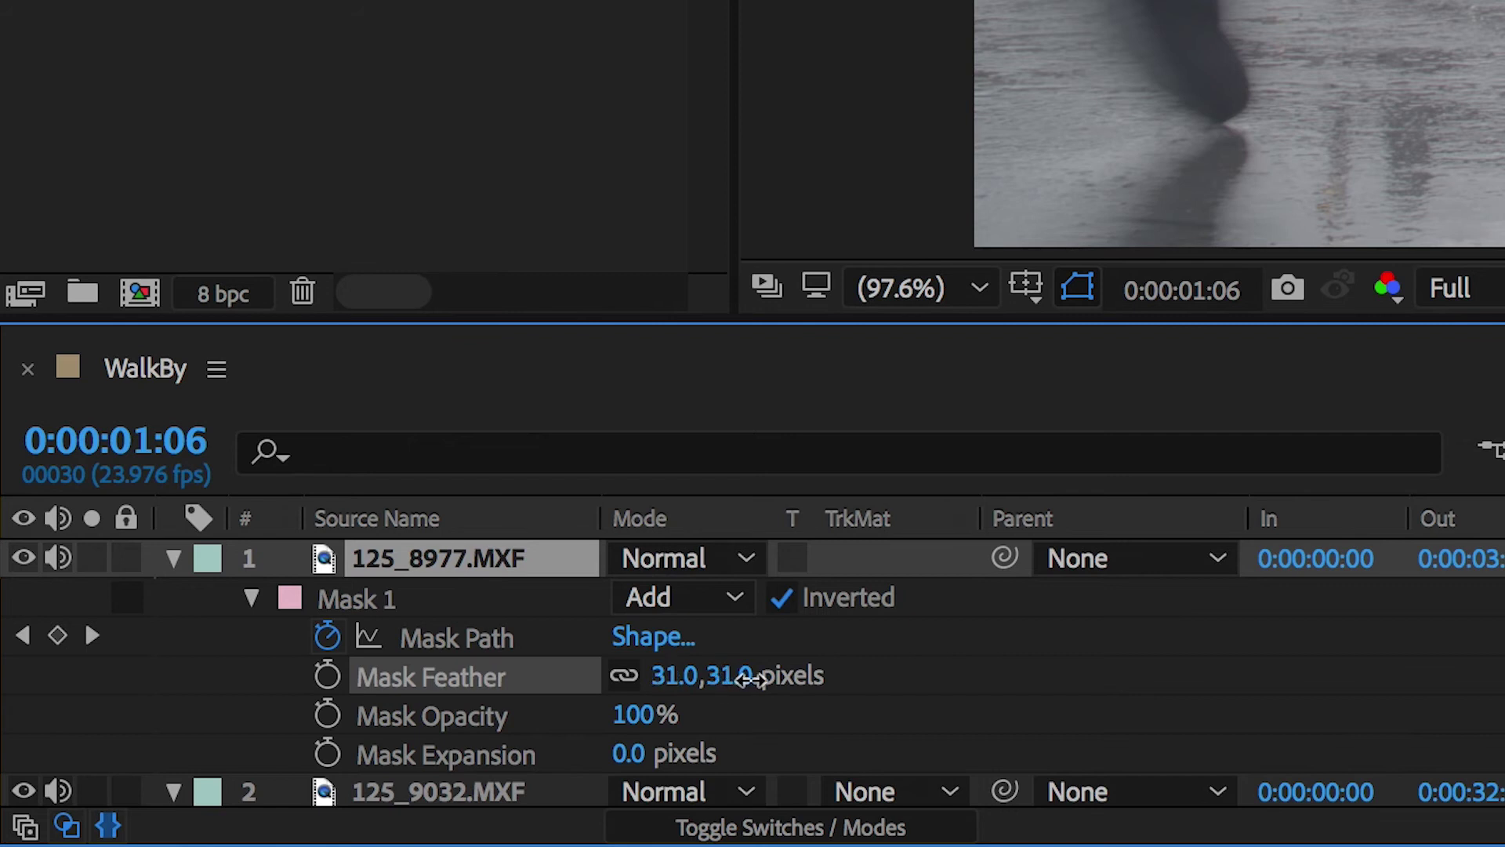
left_click_drag(771, 675, 814, 685)
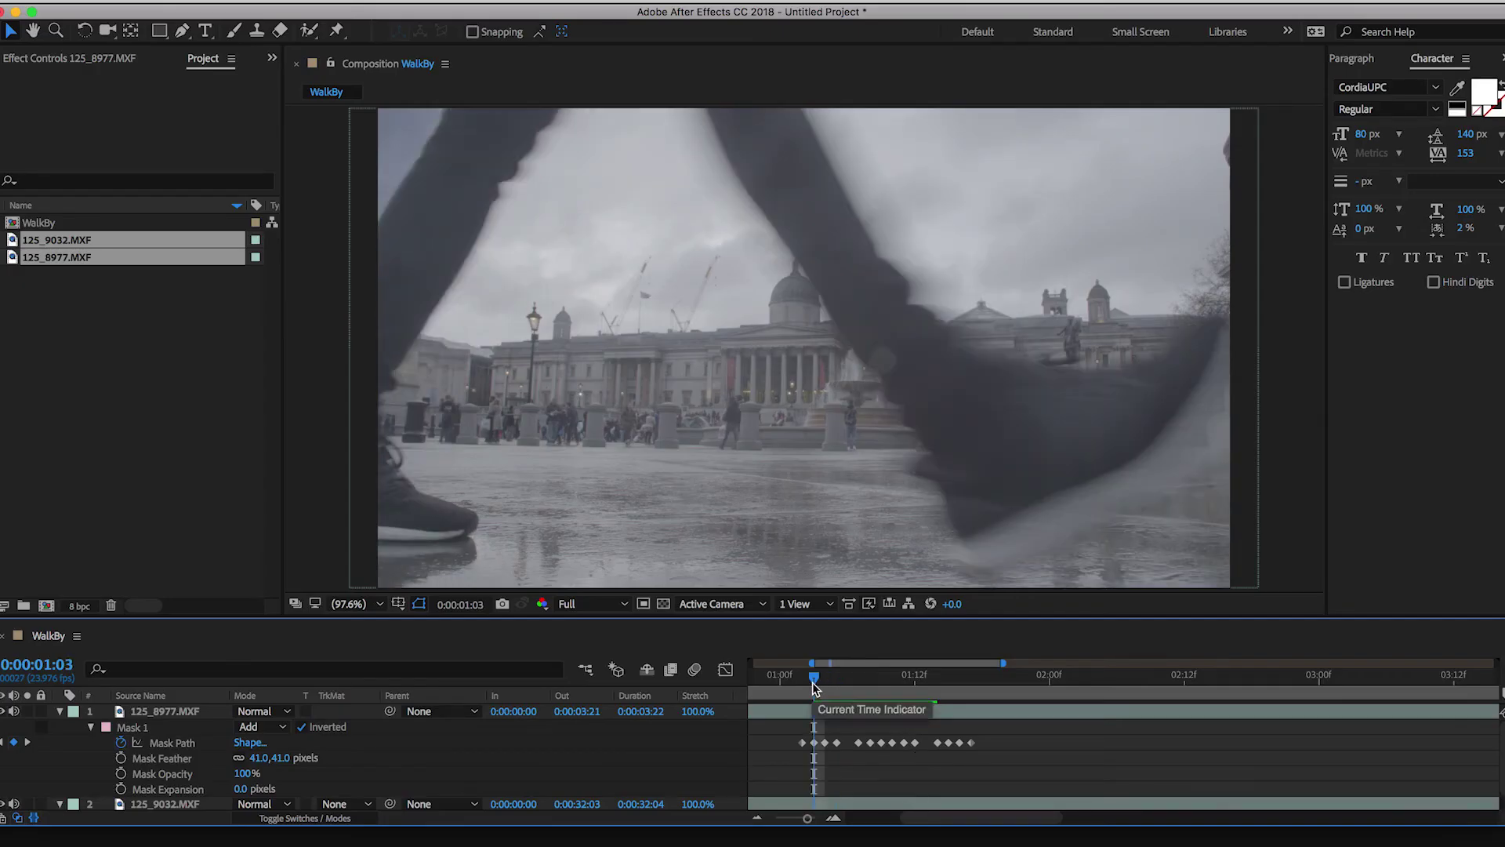
scroll(594, 764, "left", 3)
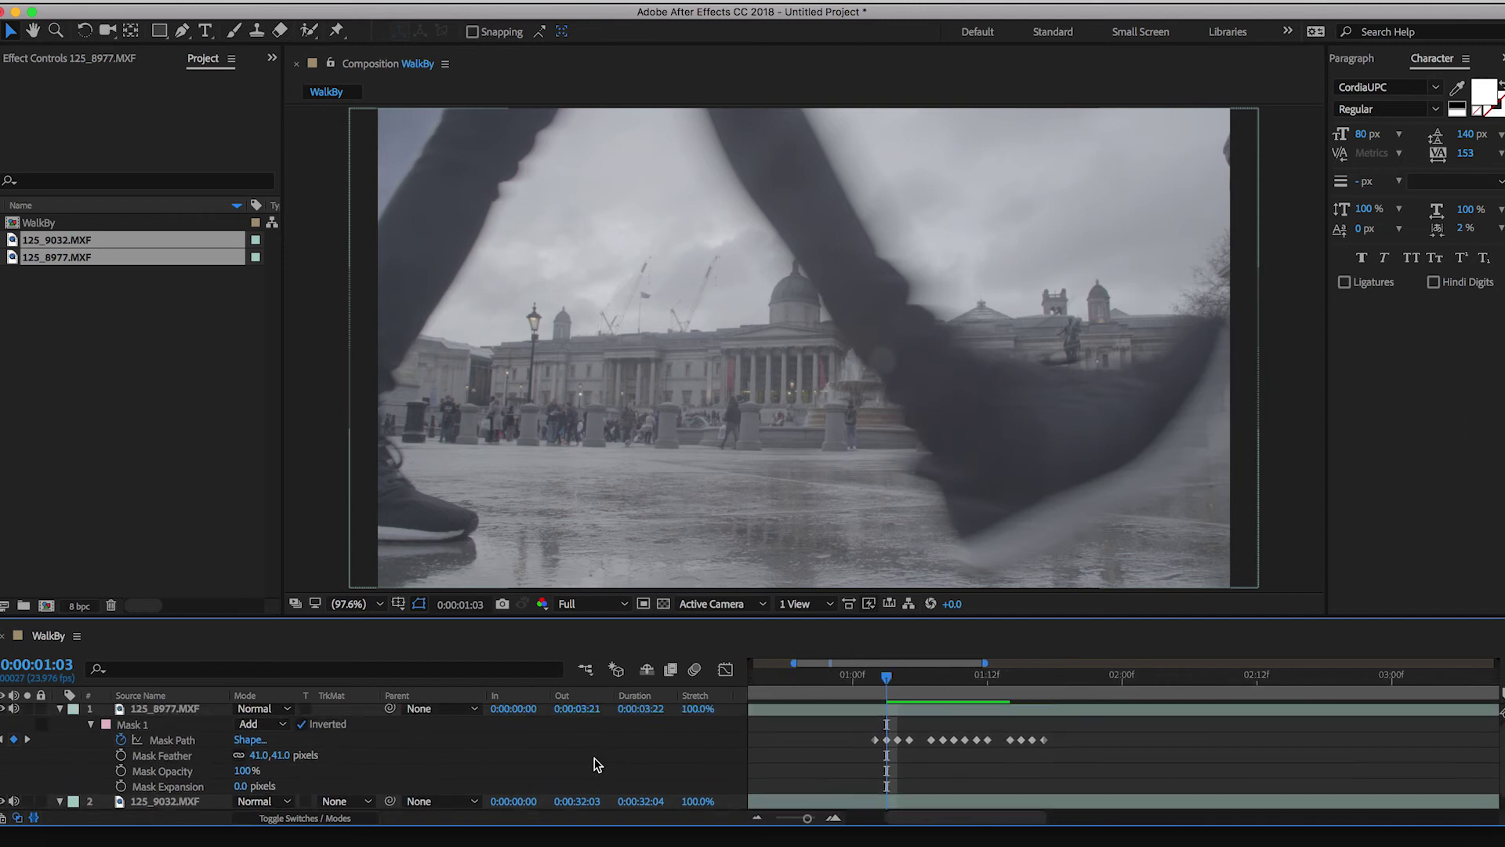
left_click(61, 711)
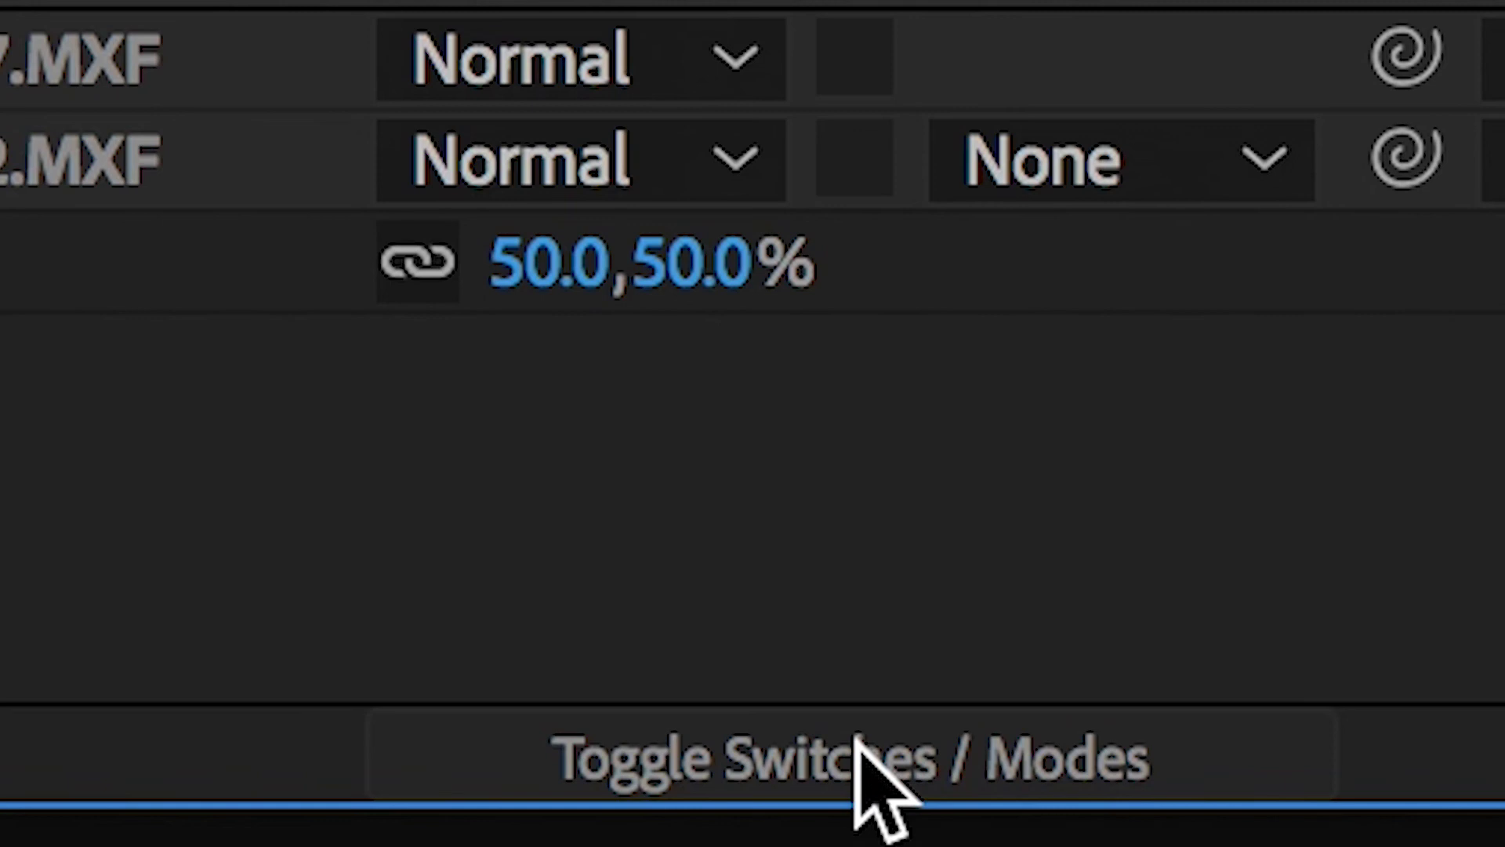
left_click(756, 770)
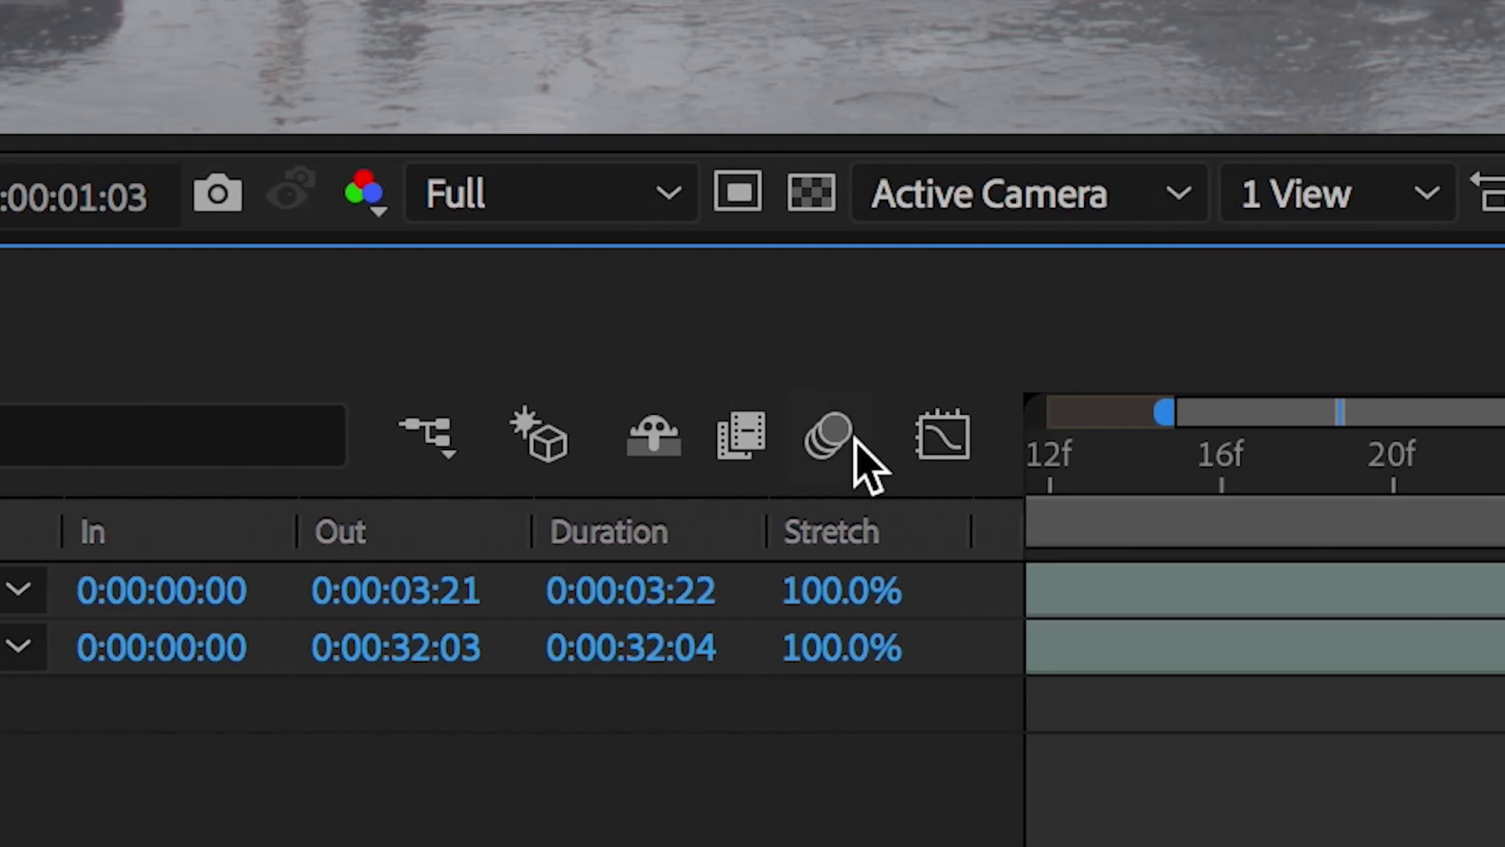
left_click(852, 438)
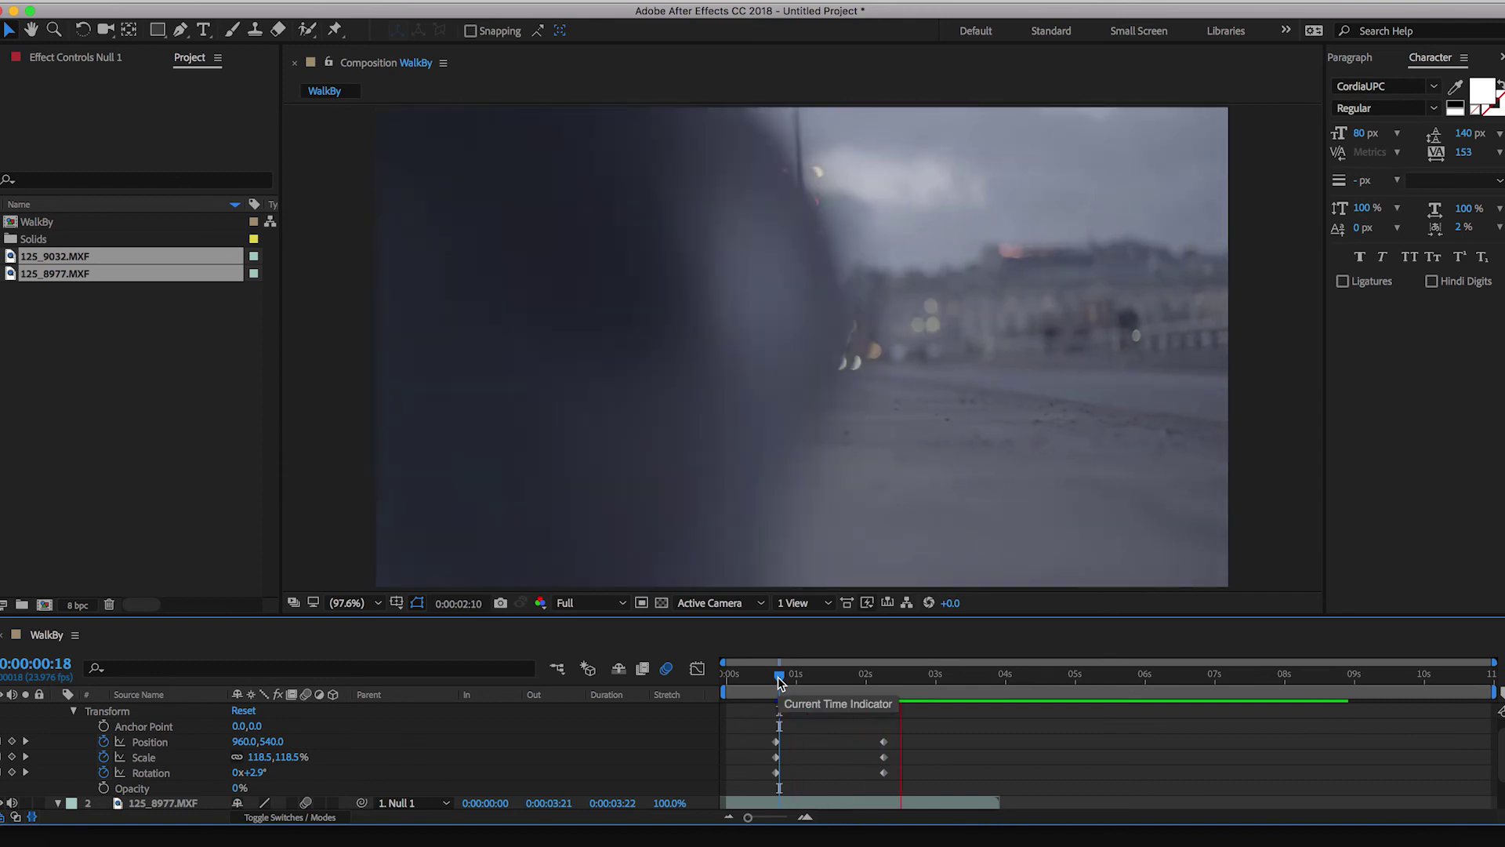
key("space")
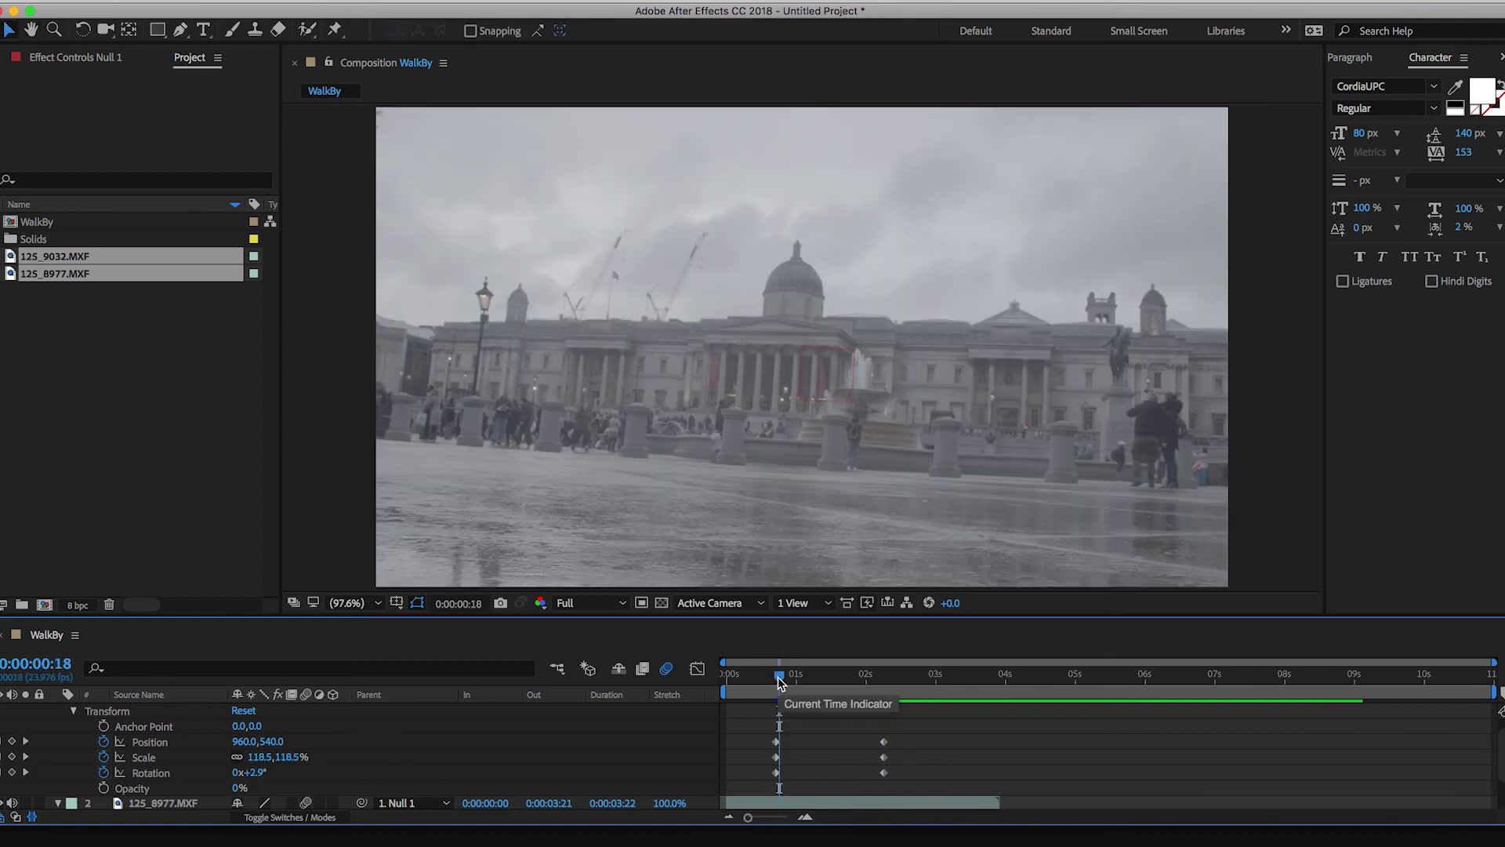